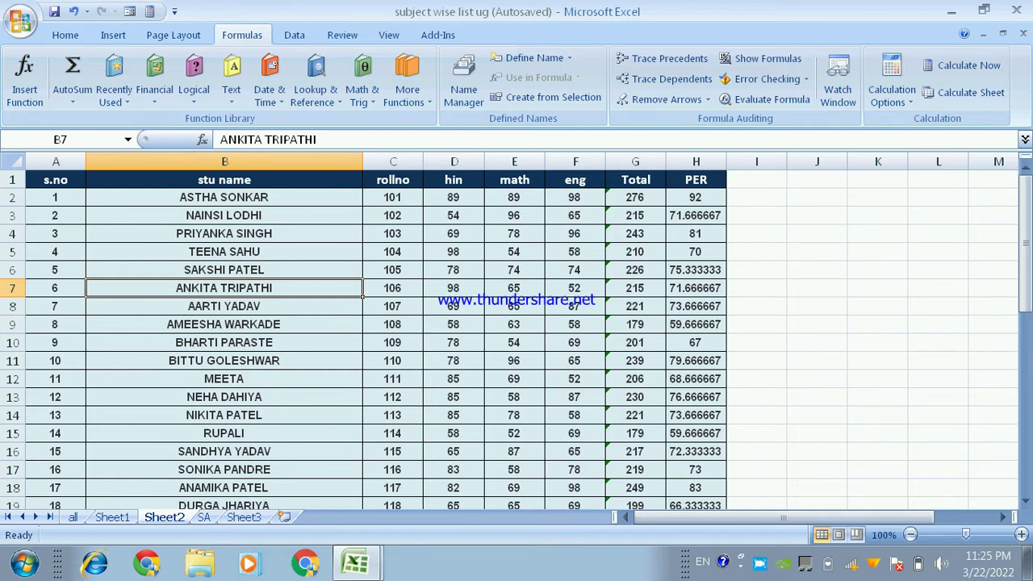
# Step: Scroll down to the empty AUTOSUM/AVERAGE/COUNT NUMBER/MAX/MIN block and select cell D26
pyautogui.scroll(-2, 376, 331)
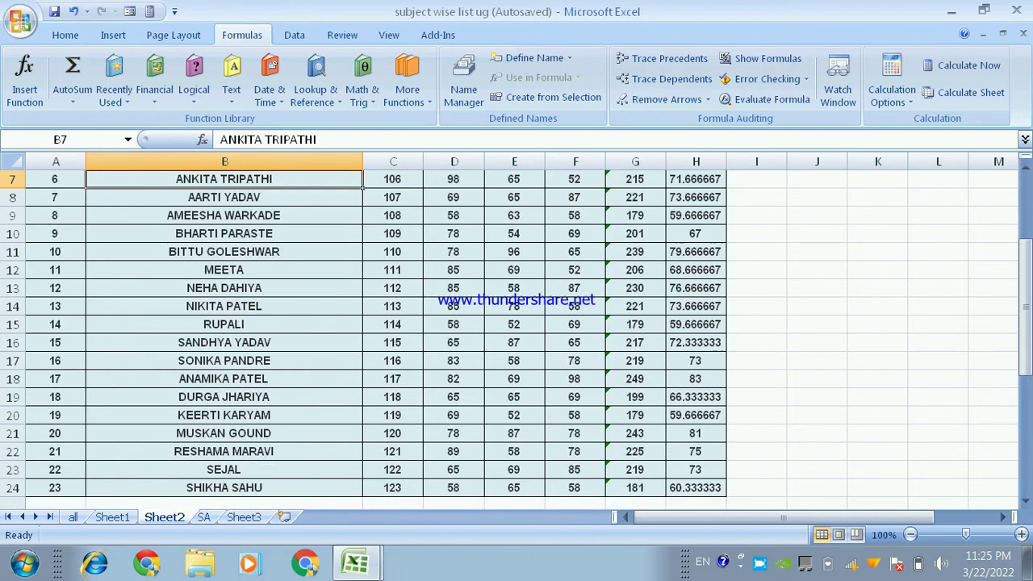
pyautogui.scroll(-3, 517, 331)
pyautogui.scroll(-1, 517, 331)
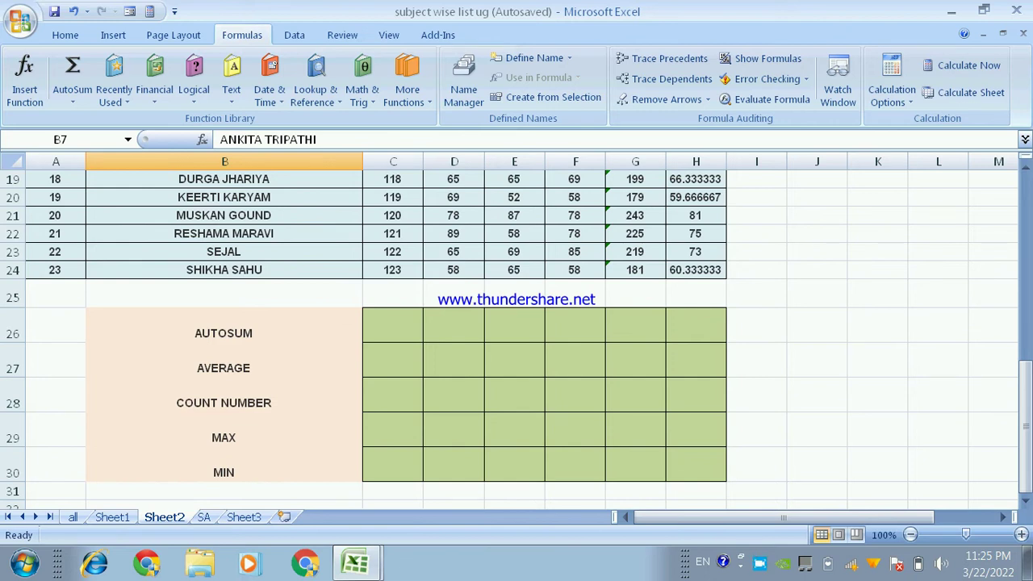
pyautogui.click(454, 325)
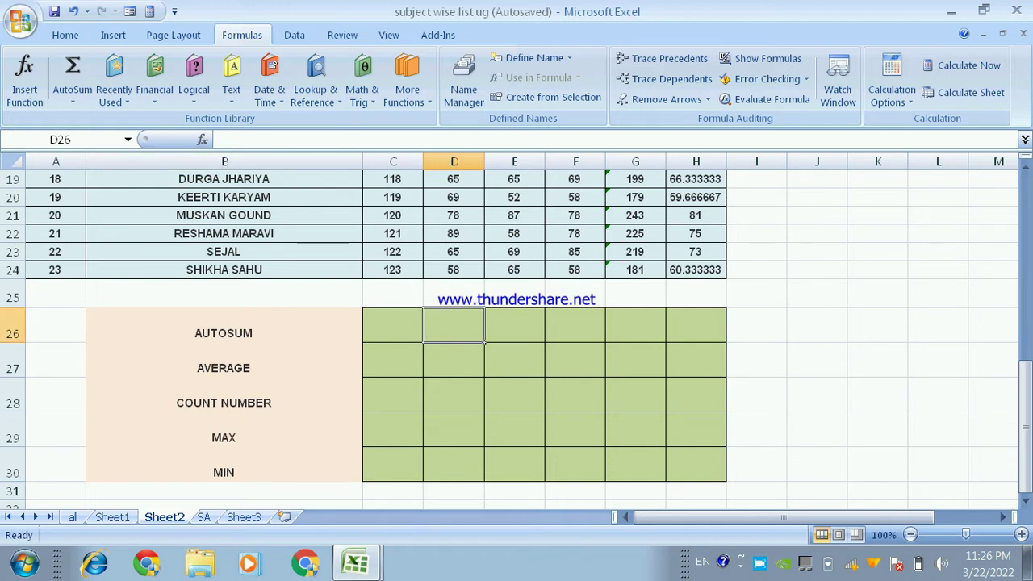
# Step: AutoSum the hin marks D19:D24 into D25, giving 424
pyautogui.scroll(1, 516, 323)
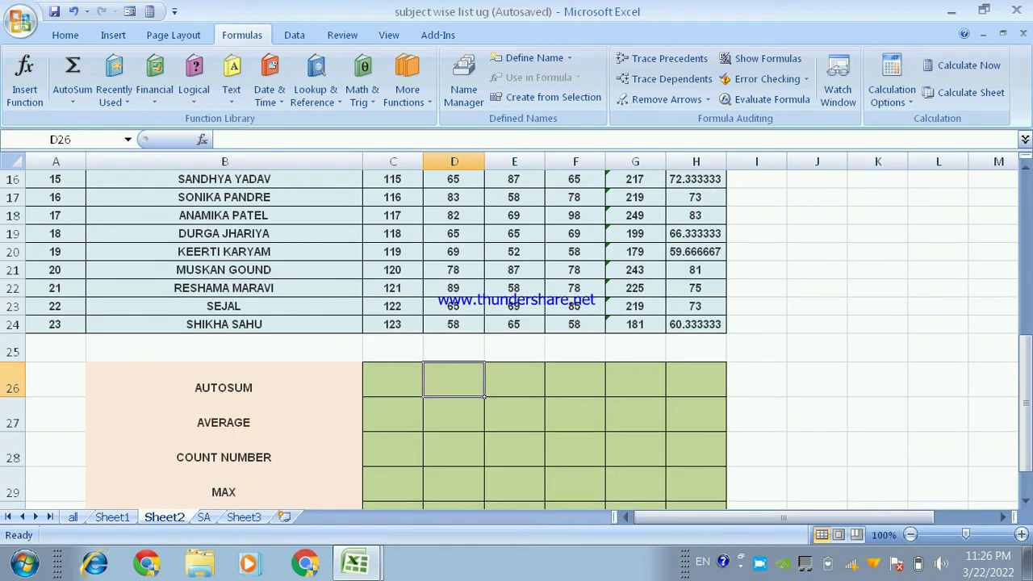
pyautogui.moveTo(454, 233); pyautogui.dragTo(453, 324)
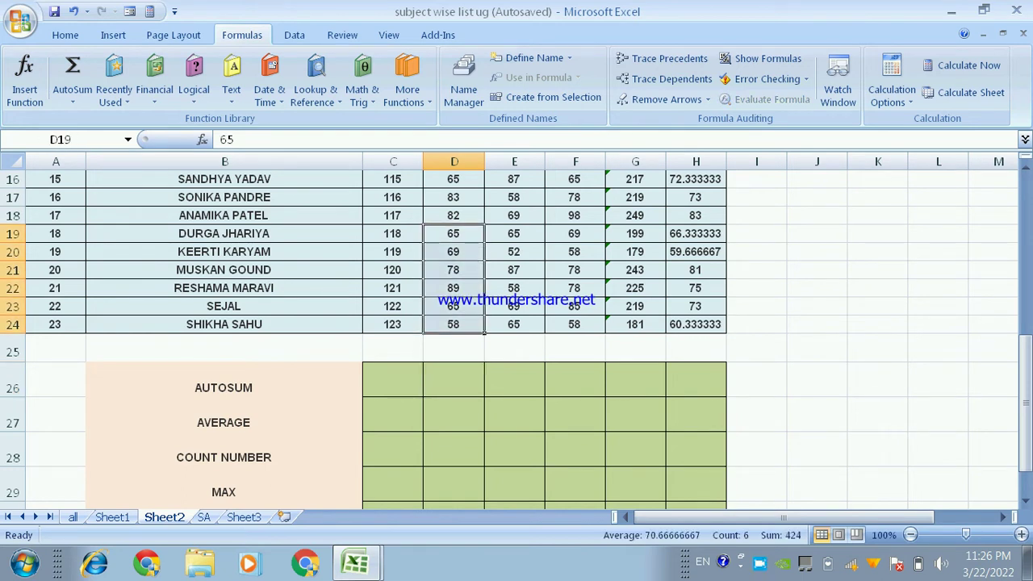
pyautogui.click(65, 34)
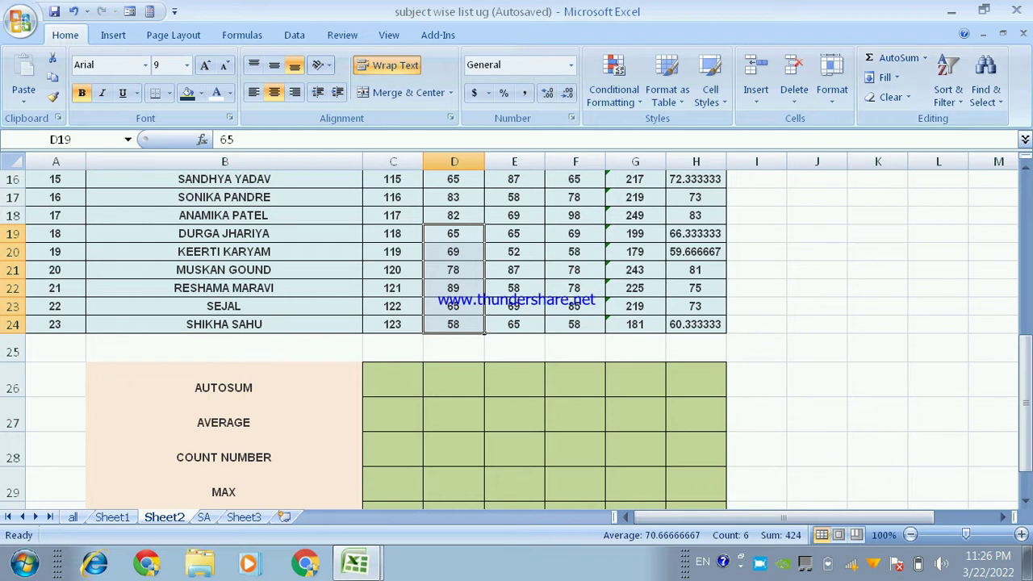
pyautogui.click(924, 57)
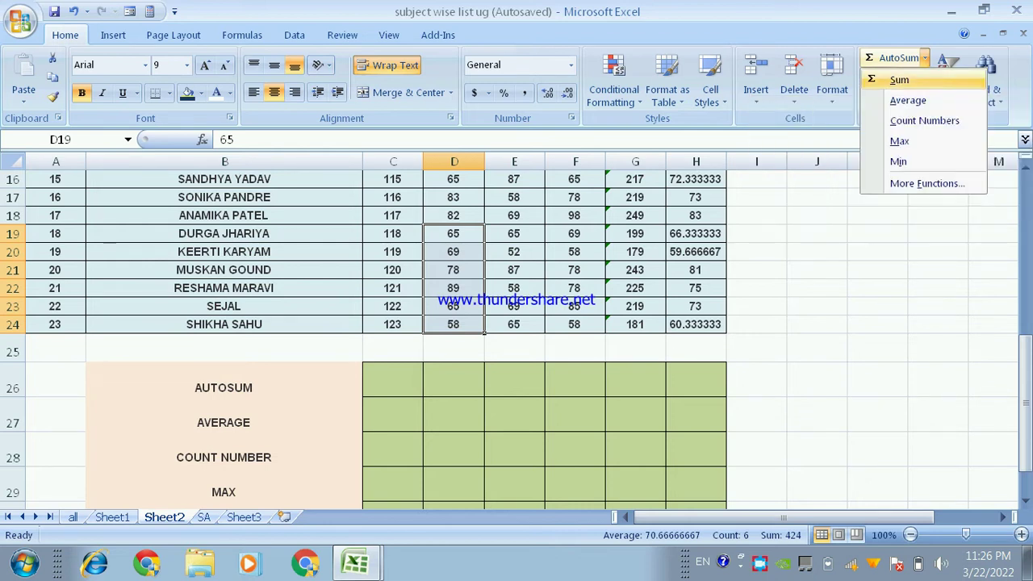
pyautogui.click(900, 79)
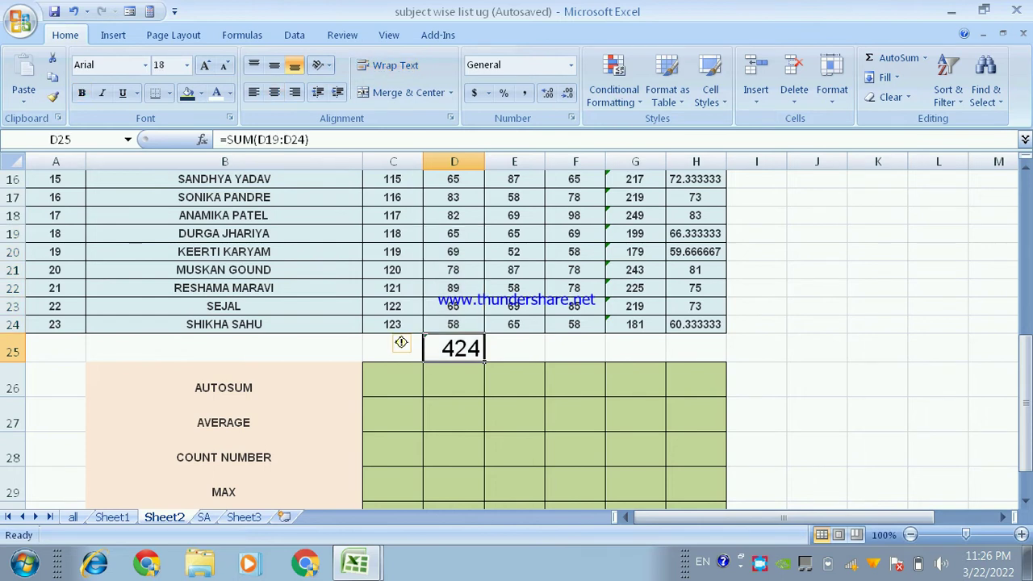
# Step: Copy the D25 total into D26, then clear both D25 and D26
pyautogui.hotkey('ctrl', 'c')
pyautogui.press('Down')
pyautogui.hotkey('ctrl', 'v')
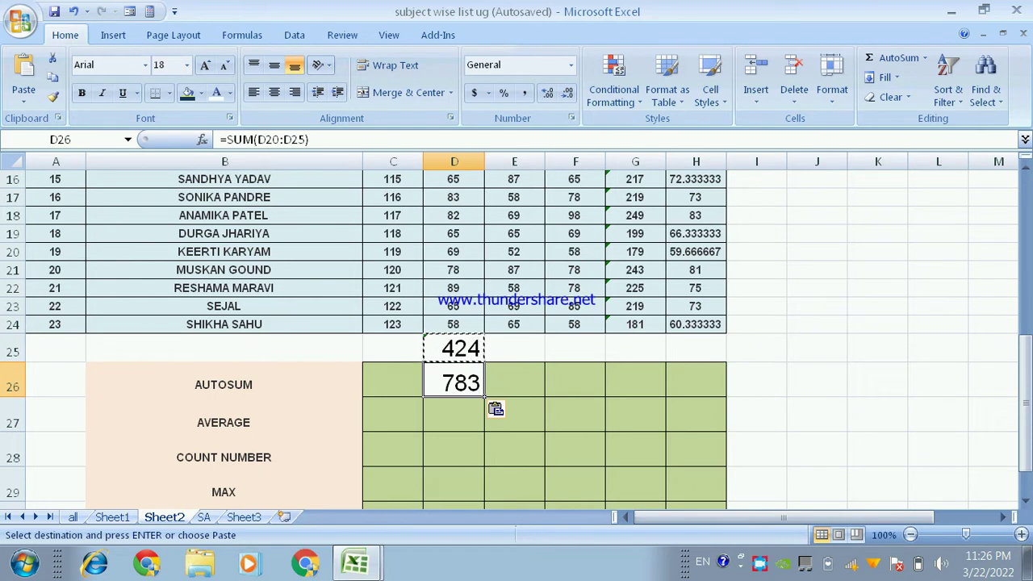
pyautogui.click(453, 348)
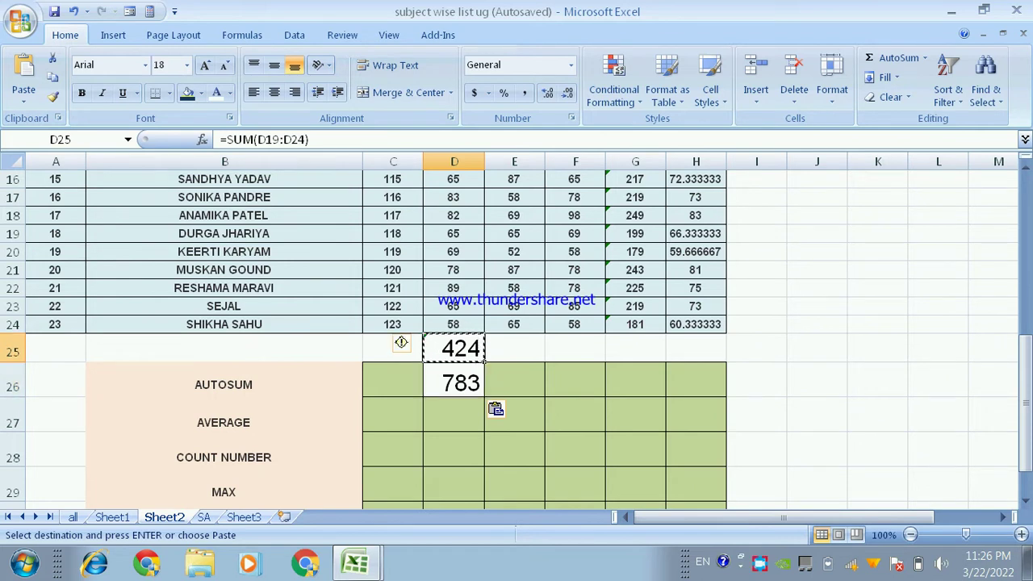
pyautogui.press('Delete')
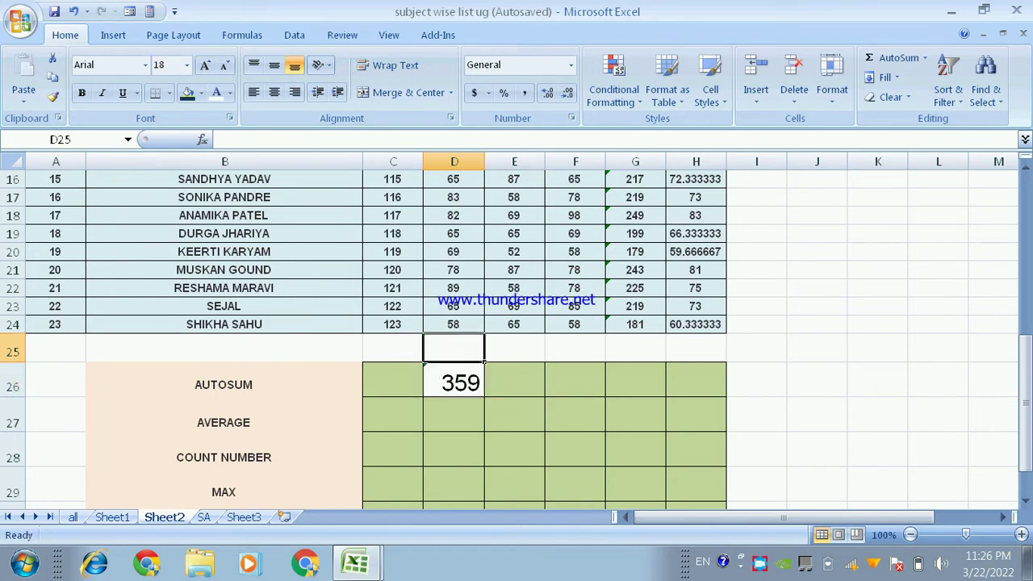
pyautogui.click(453, 379)
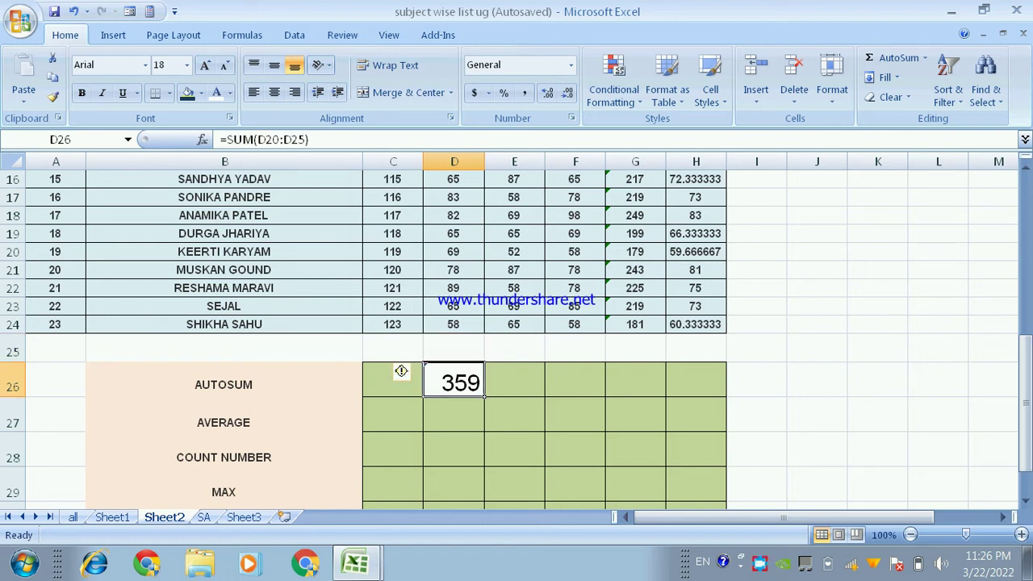
pyautogui.press('Delete')
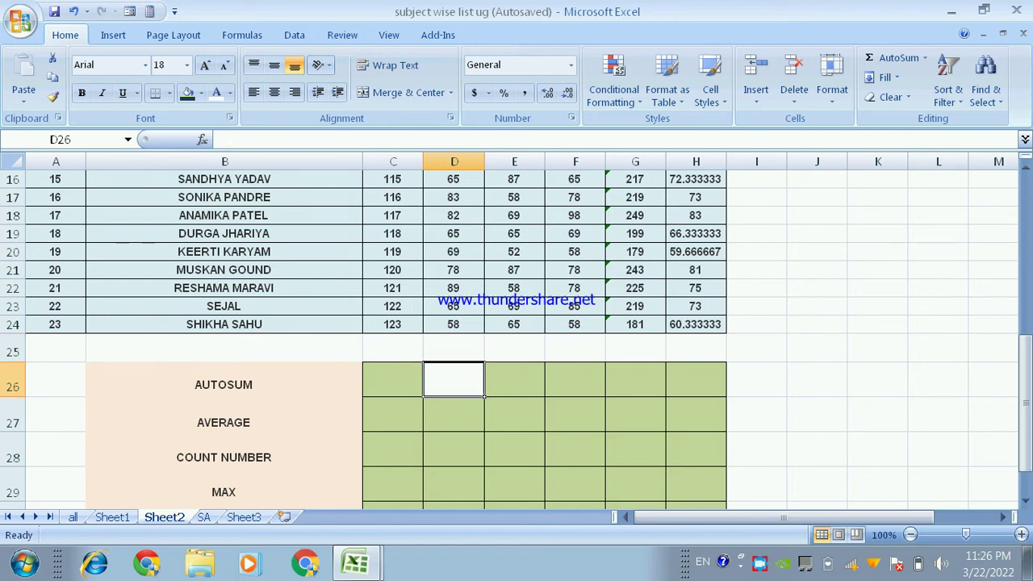
# Step: Restore 424 in D25, clear the stray 783 from D26, and select math marks E18:E24
pyautogui.hotkey('ctrl', 'z')
pyautogui.hotkey('ctrl', 'z')
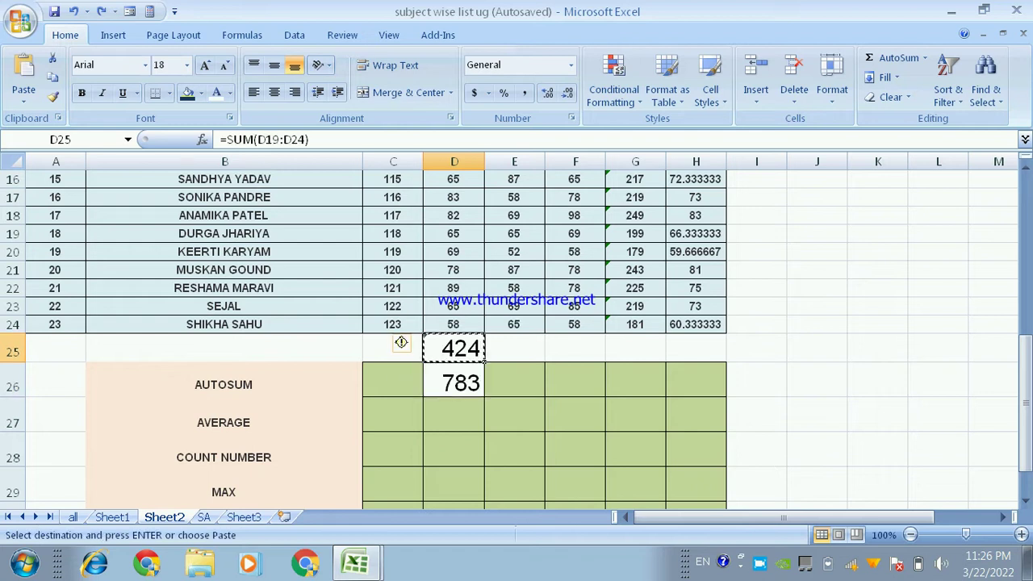
pyautogui.press('Escape')
pyautogui.press('Down')
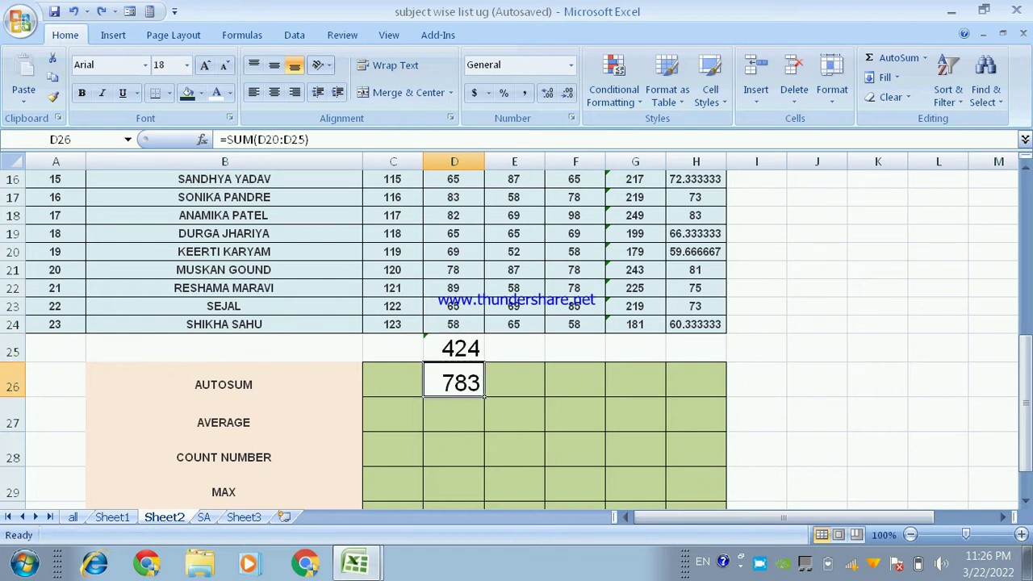
pyautogui.press('Delete')
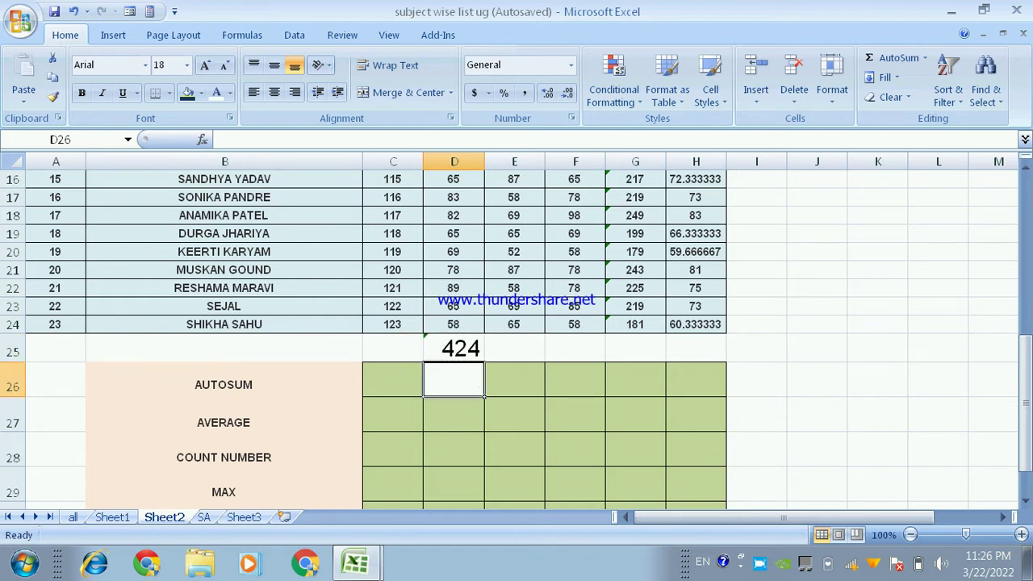
pyautogui.click(453, 414)
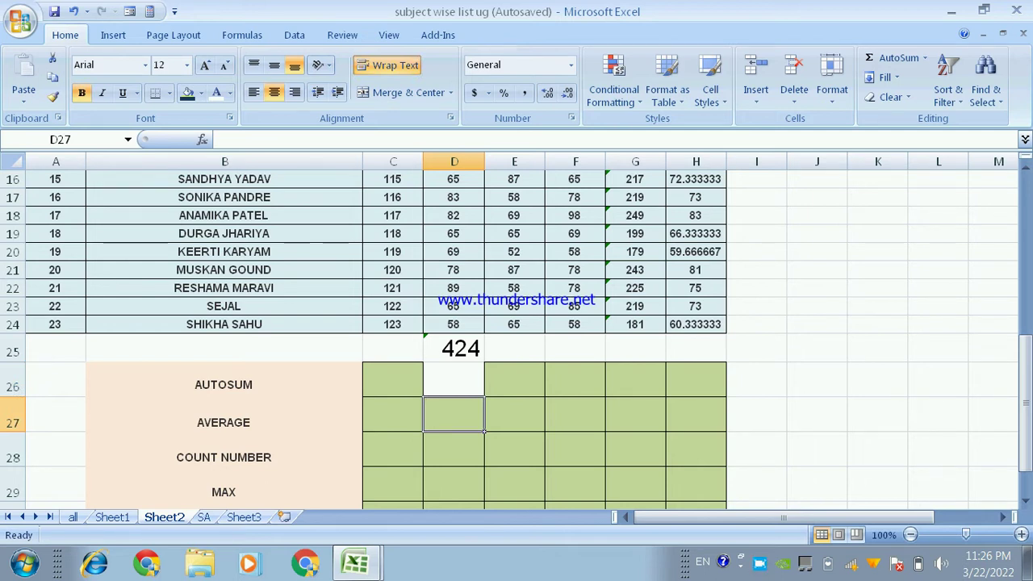
pyautogui.moveTo(514, 216); pyautogui.dragTo(514, 323)
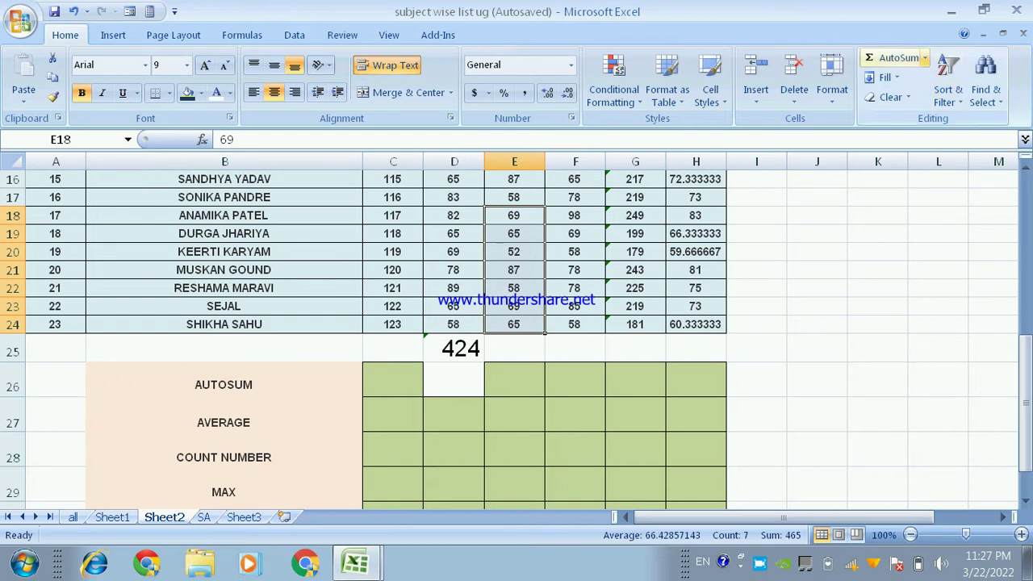
# Step: Insert the average of the math marks E18:E24 (66.429) into E25
pyautogui.click(926, 58)
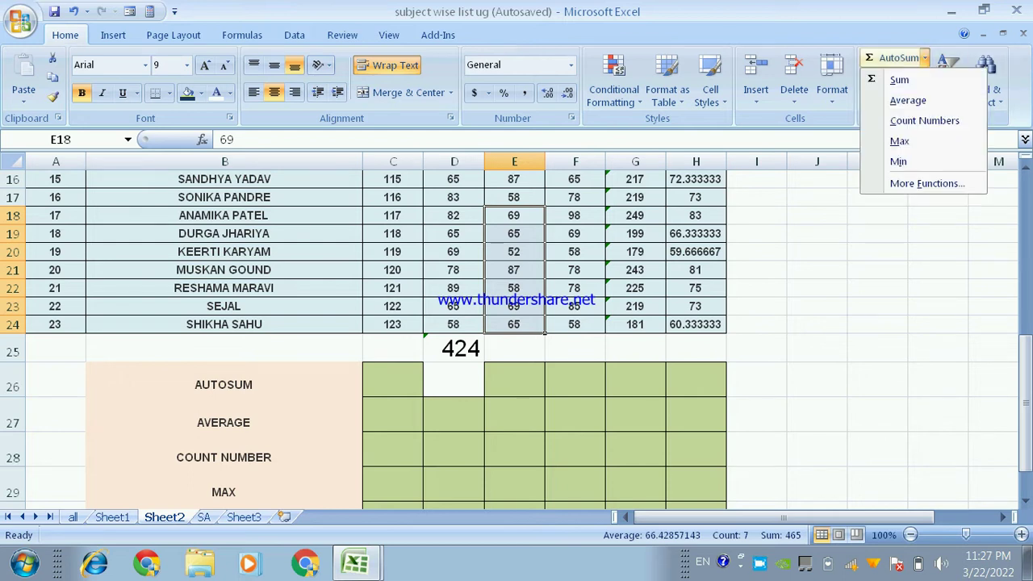
pyautogui.click(908, 101)
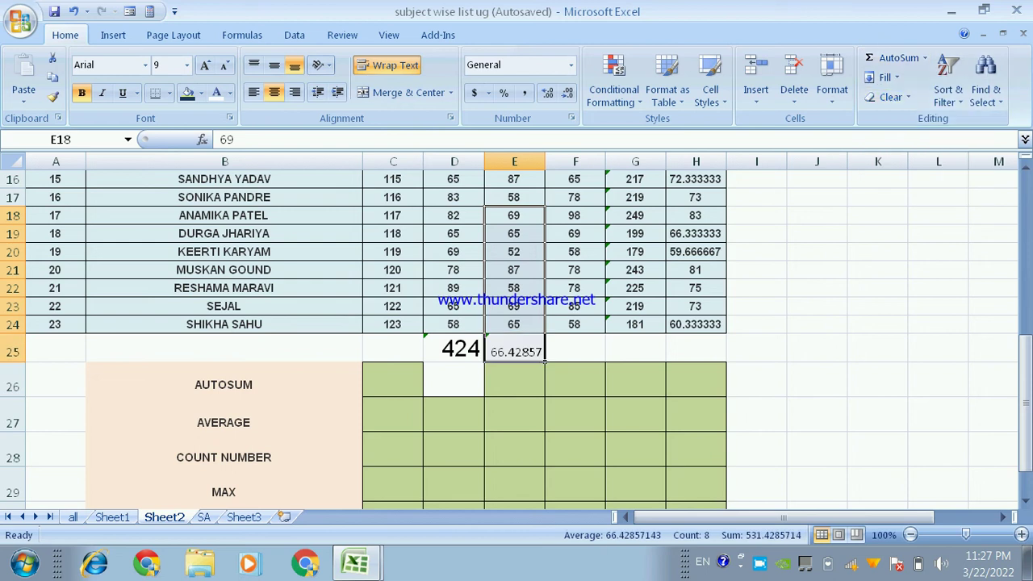
pyautogui.click(514, 352)
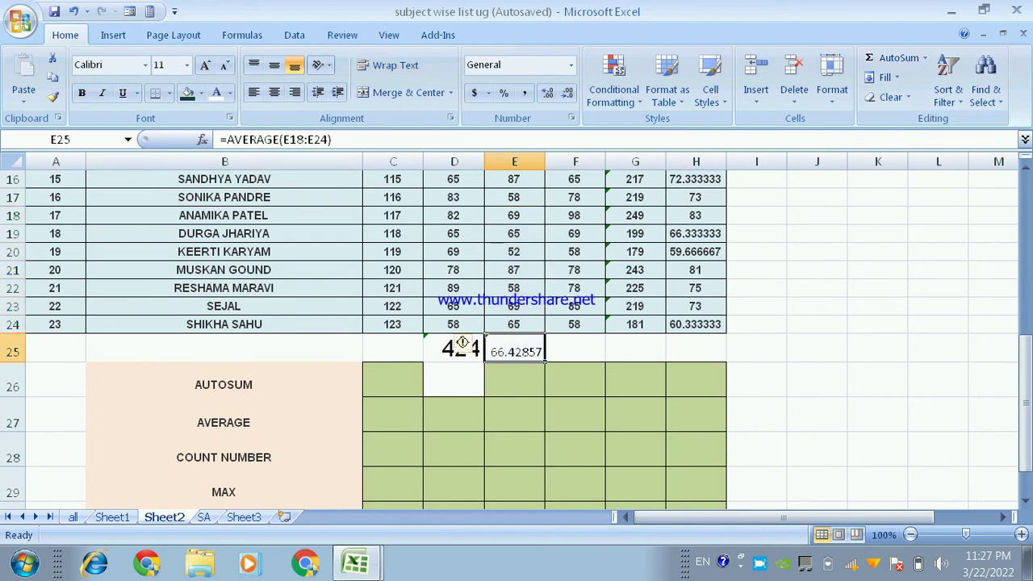
# Step: Paint D27's bold green formatting onto D25 and E25
pyautogui.click(453, 414)
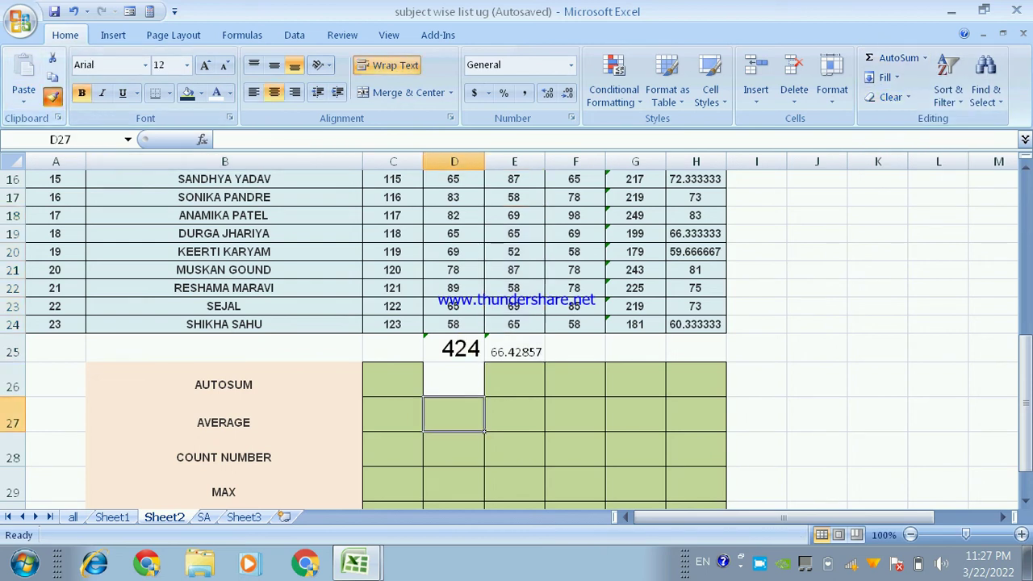
pyautogui.click(52, 95)
pyautogui.moveTo(454, 348); pyautogui.dragTo(515, 352)
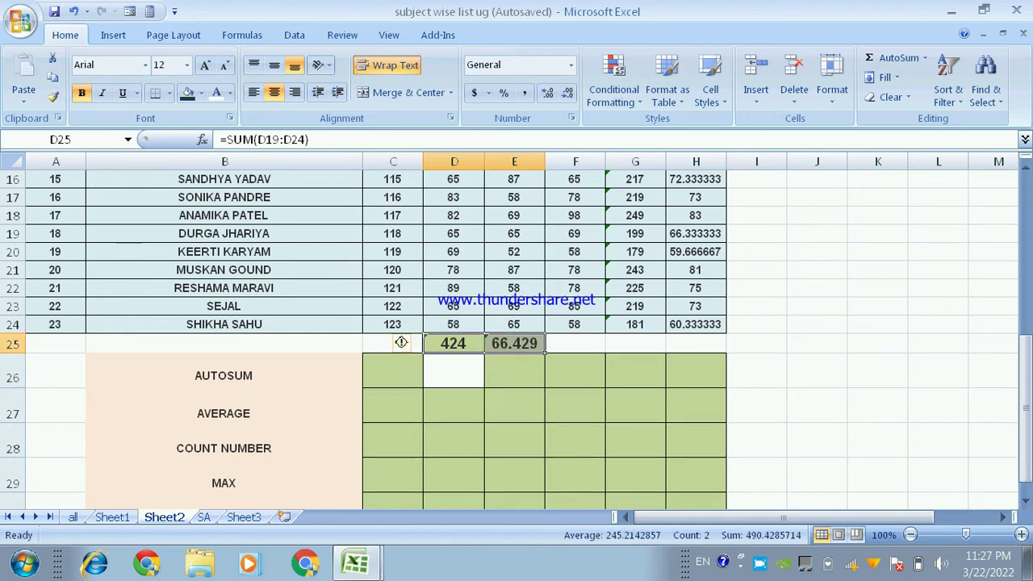
# Step: Move the AUTOSUM, AVERAGE and COUNT NUMBER labels from column B into D26, E26 and F26
pyautogui.click(223, 373)
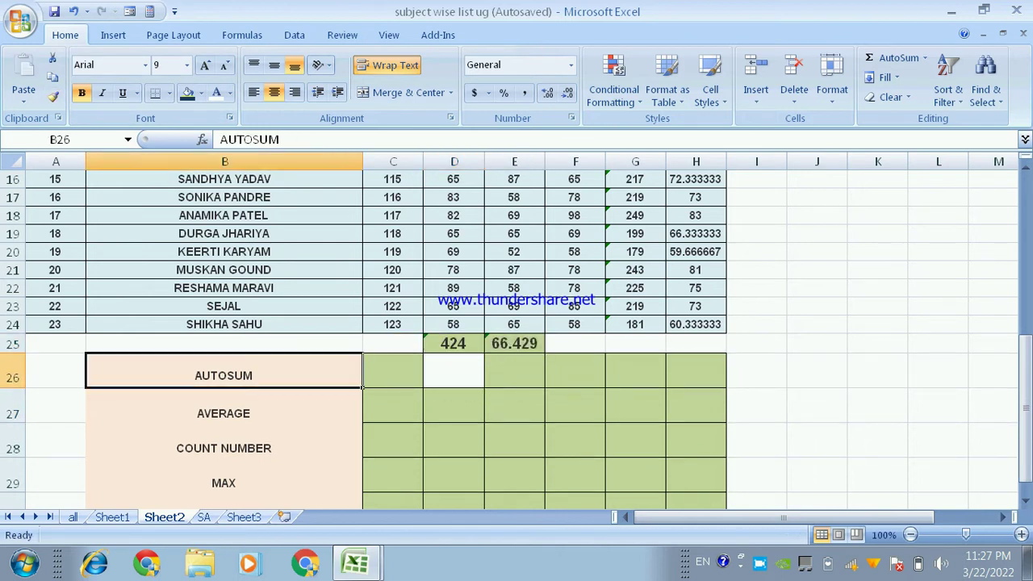
pyautogui.hotkey('ctrl', 'x')
pyautogui.click(468, 379)
pyautogui.hotkey('ctrl', 'v')
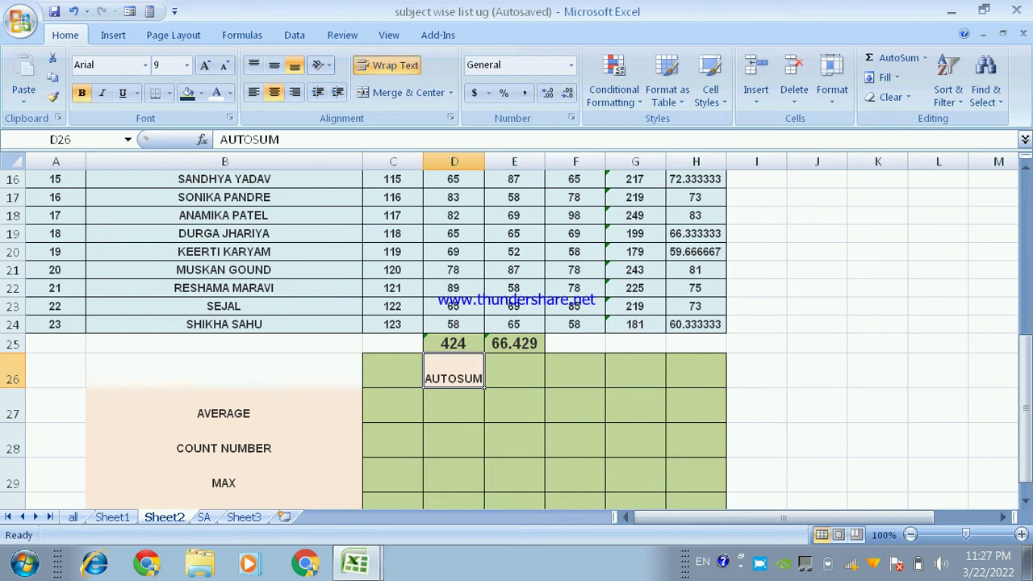
pyautogui.click(224, 406)
pyautogui.hotkey('ctrl', 'x')
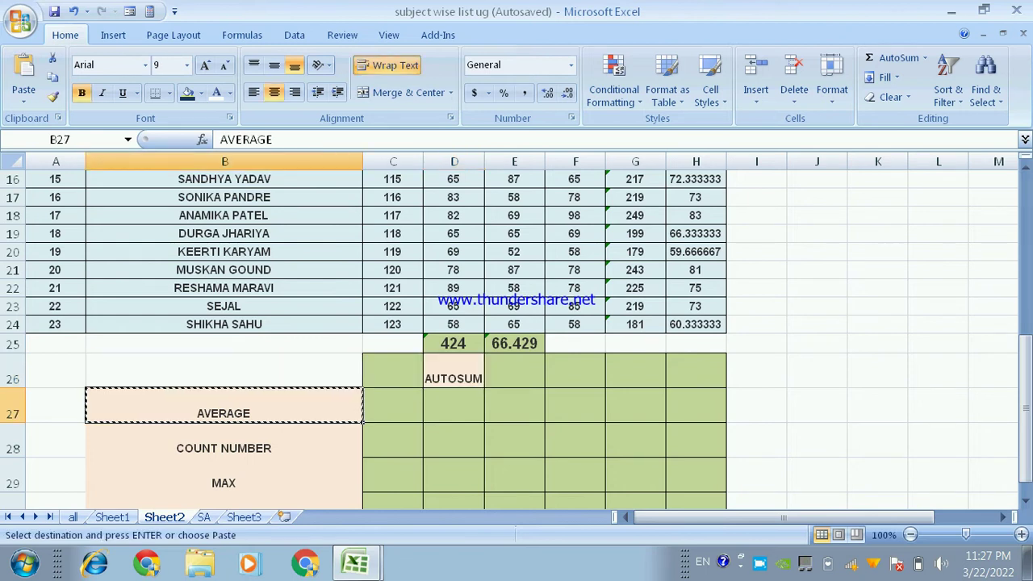
pyautogui.click(515, 375)
pyautogui.hotkey('ctrl', 'v')
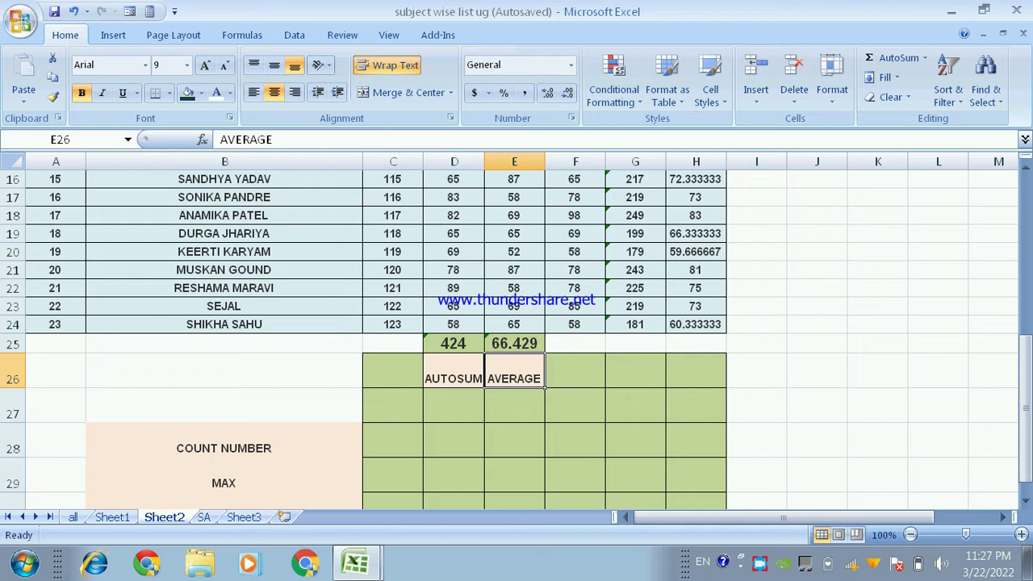
pyautogui.click(224, 440)
pyautogui.hotkey('ctrl', 'x')
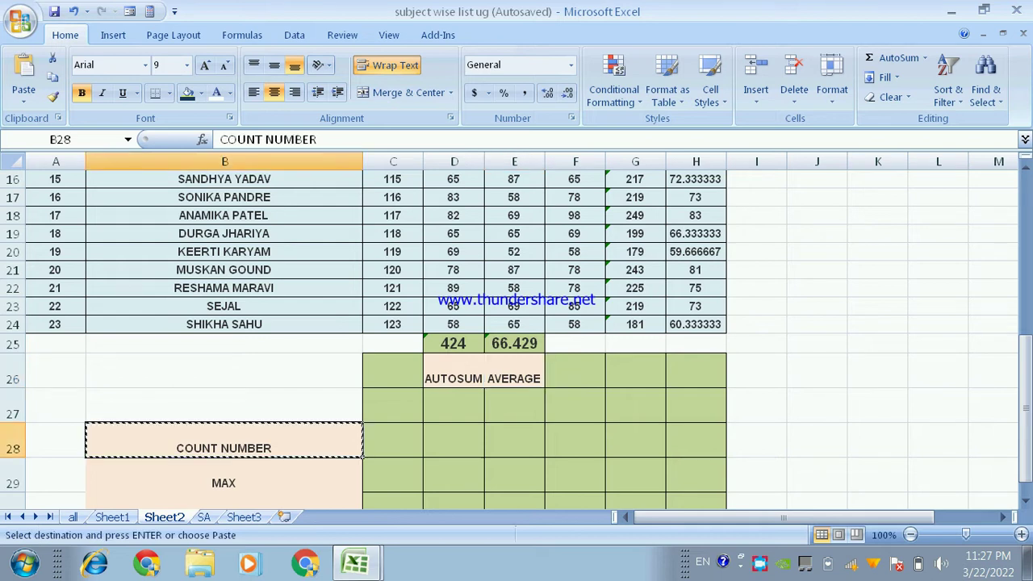
pyautogui.click(575, 369)
pyautogui.hotkey('ctrl', 'v')
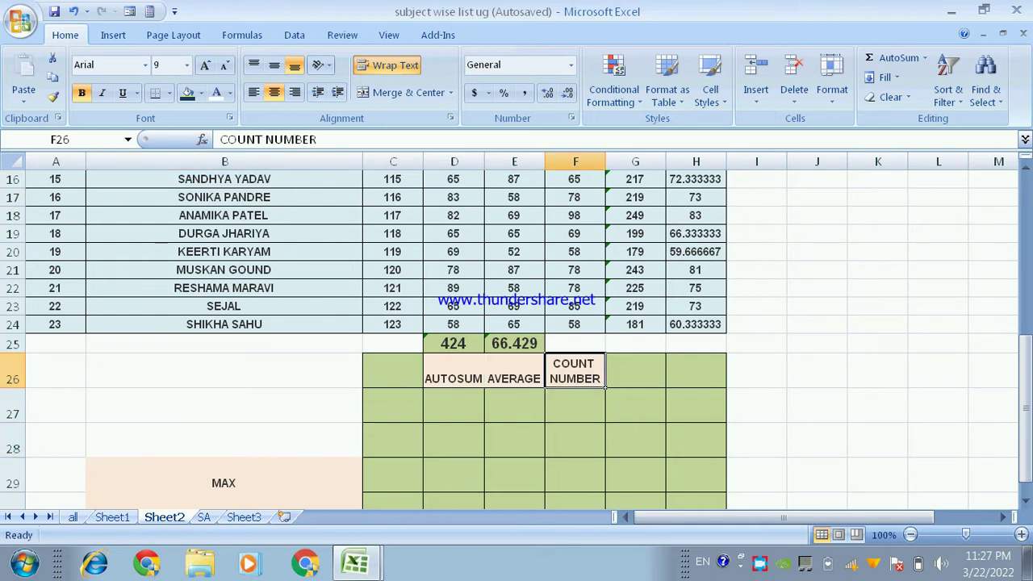
pyautogui.scroll(3, 517, 335)
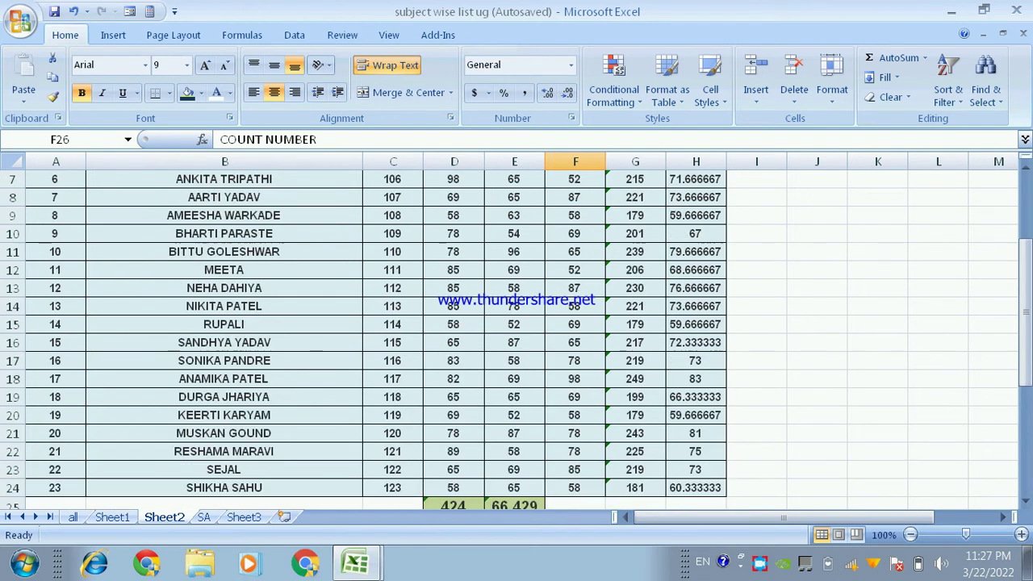
# Step: Count the eng marks in column F into F25, giving 23
pyautogui.scroll(2, 516, 335)
pyautogui.moveTo(575, 197)
pyautogui.mouseDown()
pyautogui.moveTo(575, 415)
pyautogui.moveTo(605, 466)
pyautogui.mouseUp()
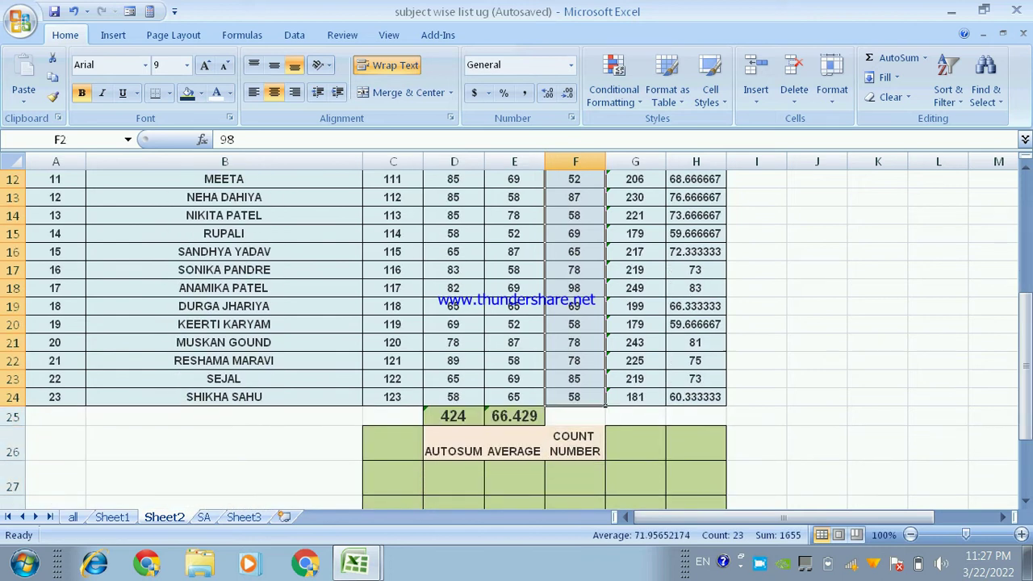
pyautogui.click(925, 59)
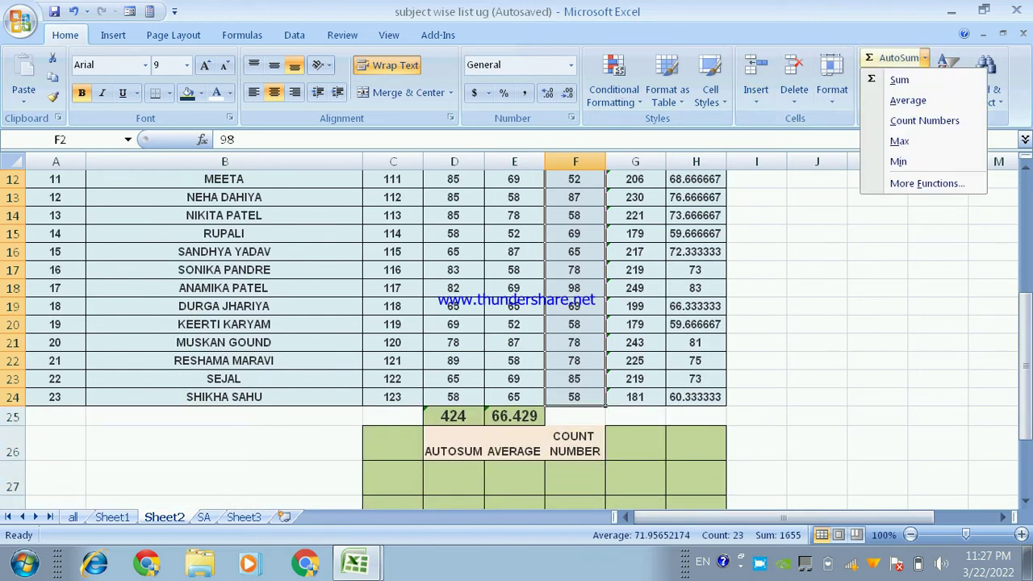
pyautogui.click(925, 120)
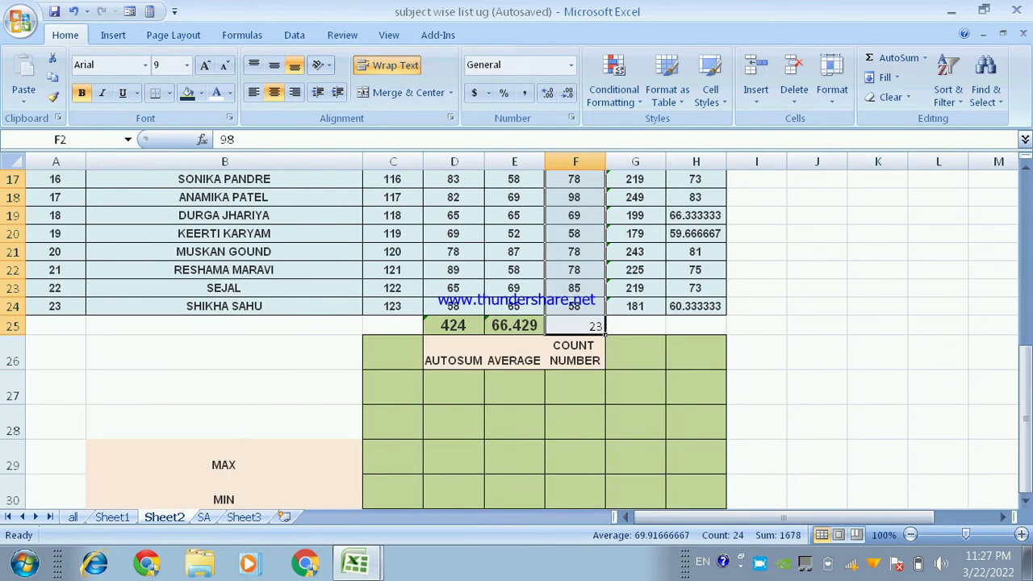
# Step: Copy E25's bold green format onto F25 and make row 25 taller
pyautogui.click(575, 325)
pyautogui.click(515, 325)
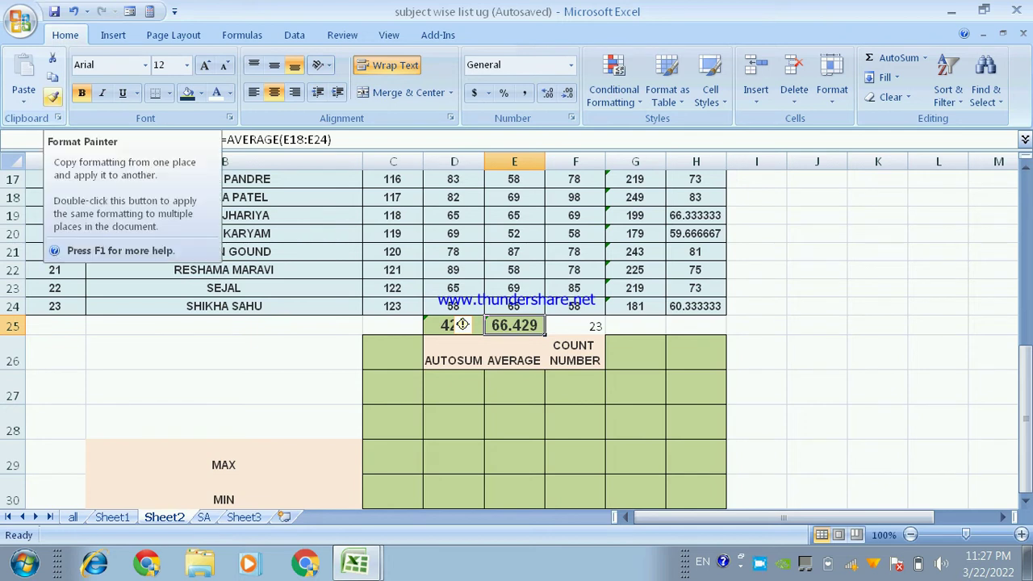
pyautogui.click(53, 96)
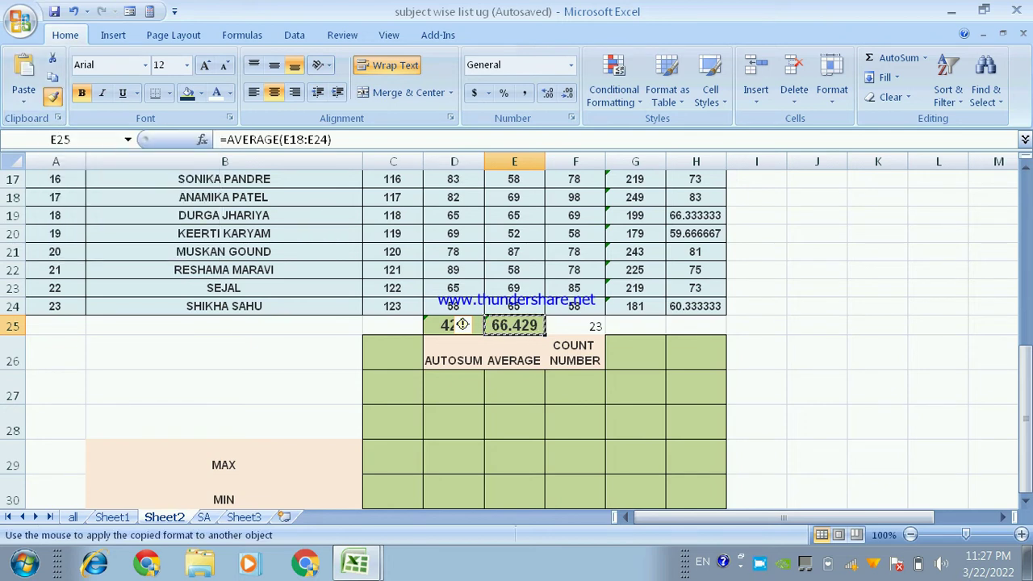
pyautogui.click(575, 325)
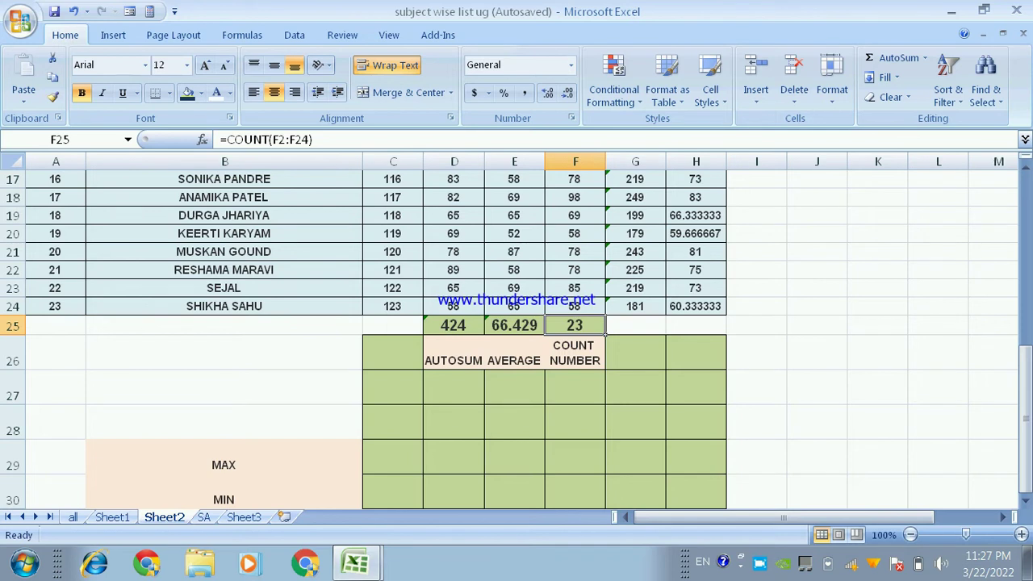
pyautogui.moveTo(13, 334); pyautogui.dragTo(13, 373)
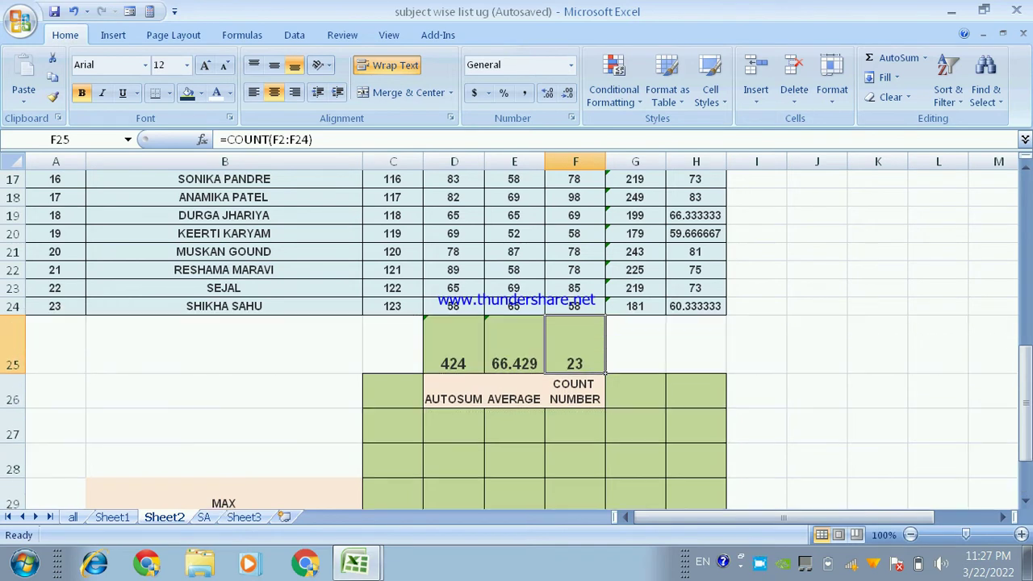
pyautogui.click(635, 344)
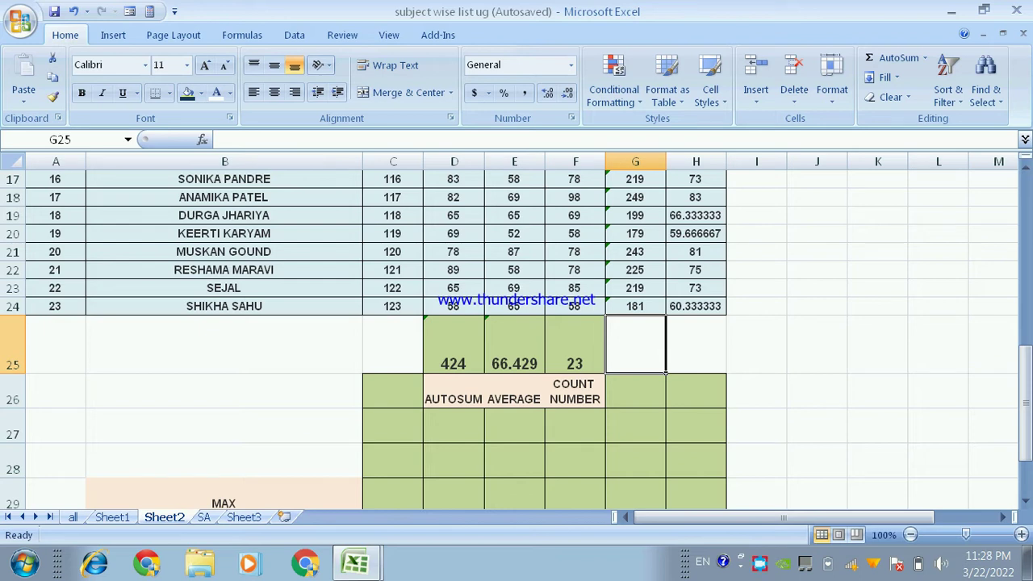
# Step: Put the maximum of the Total column G2:G24, 276, into G25
pyautogui.click(635, 390)
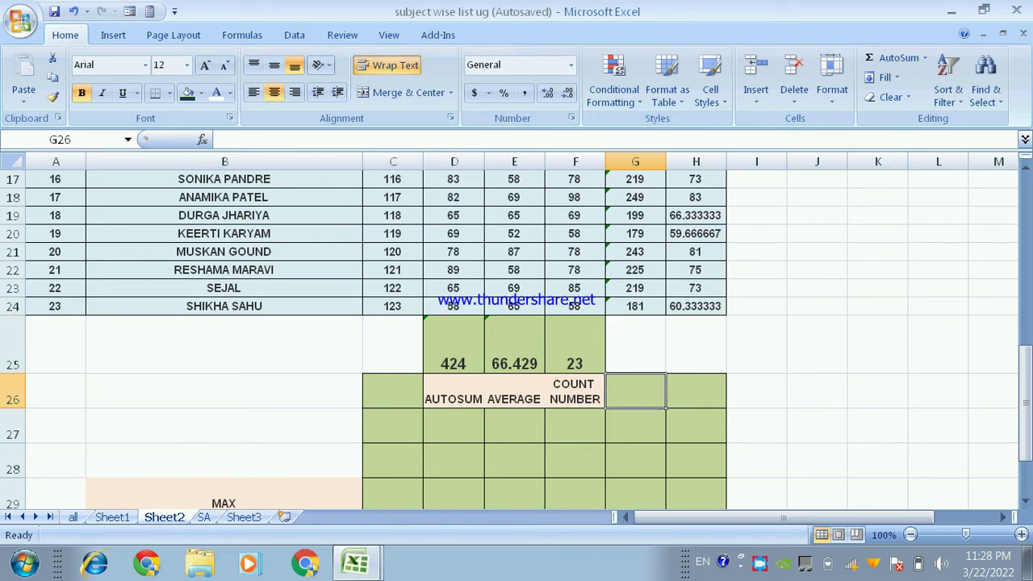
pyautogui.click(636, 345)
pyautogui.scroll(4, 516, 339)
pyautogui.scroll(2, 516, 339)
pyautogui.click(636, 197)
pyautogui.hotkey('shift', 'Down')
pyautogui.hotkey('shift', 'Down')
pyautogui.hotkey('shift', 'Down')
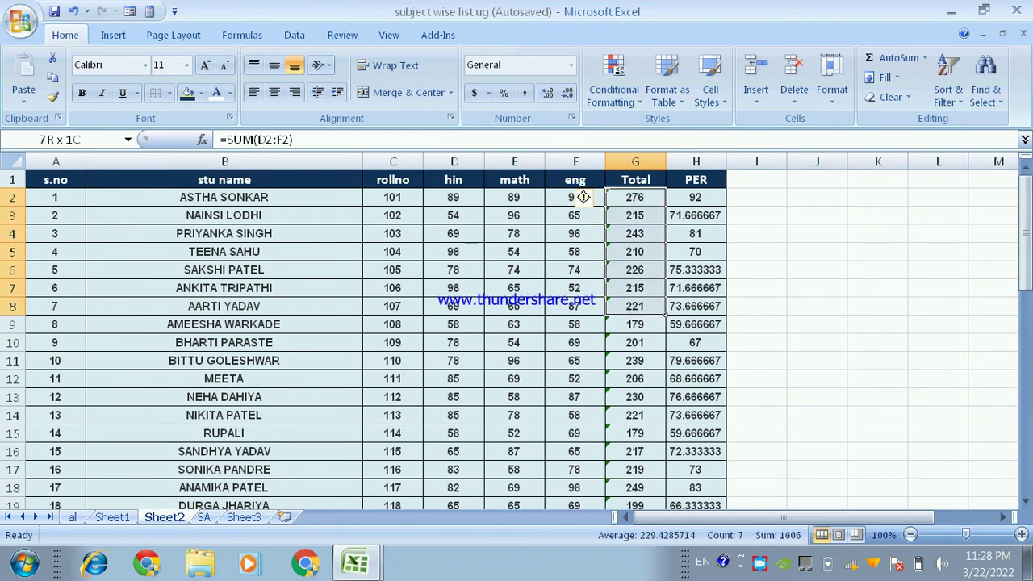
pyautogui.hotkey('shift', 'Down')
pyautogui.hotkey('shift', 'Down')
pyautogui.hotkey('shift', 'Down')
pyautogui.hotkey('shift', 'Down')
pyautogui.hotkey('shift', 'Down')
pyautogui.hotkey('shift', 'Down')
pyautogui.moveTo(583, 197); pyautogui.dragTo(583, 178)
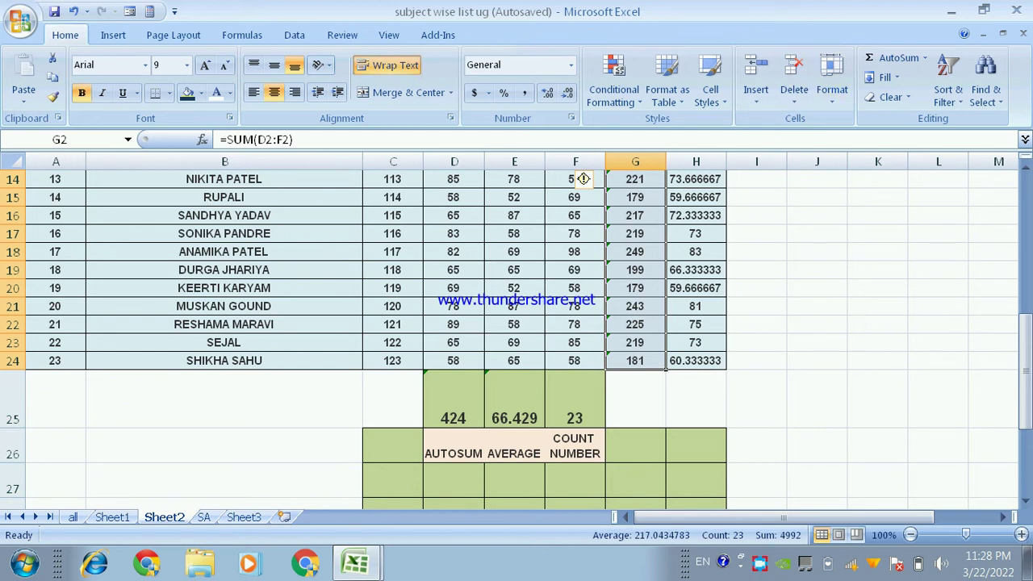
pyautogui.click(925, 58)
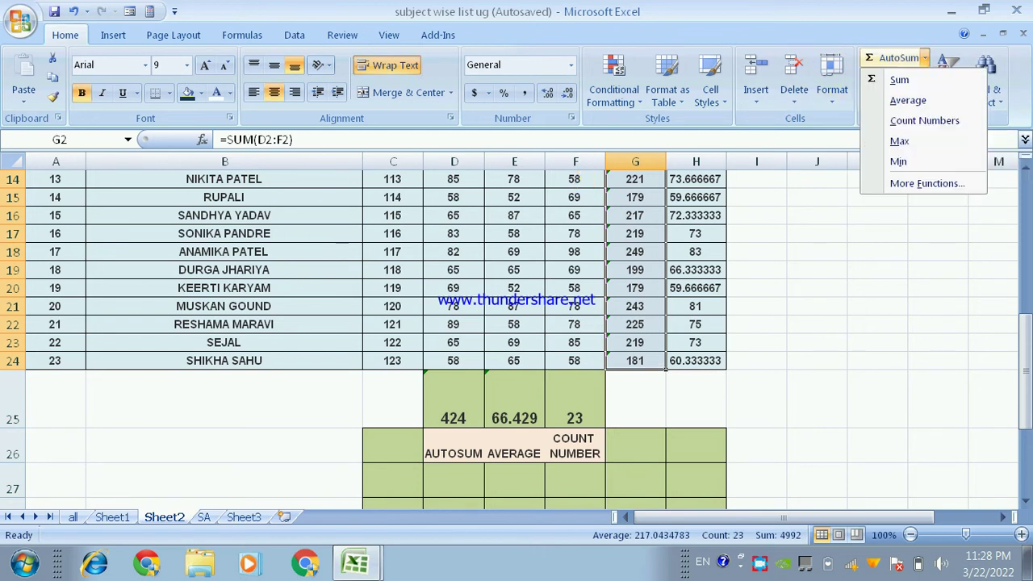
pyautogui.click(899, 142)
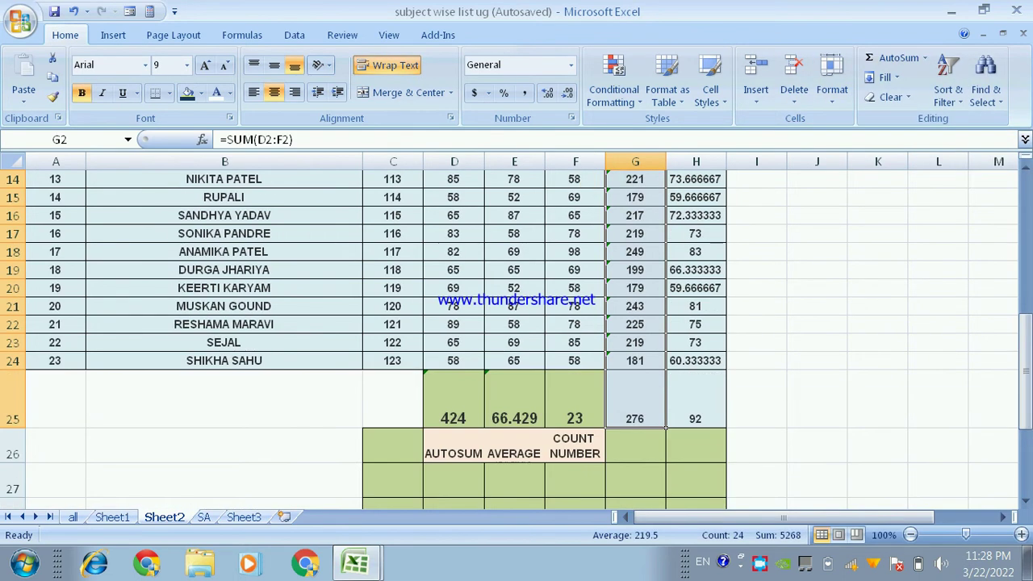
pyautogui.scroll(-1, 517, 323)
pyautogui.click(635, 347)
pyautogui.click(695, 347)
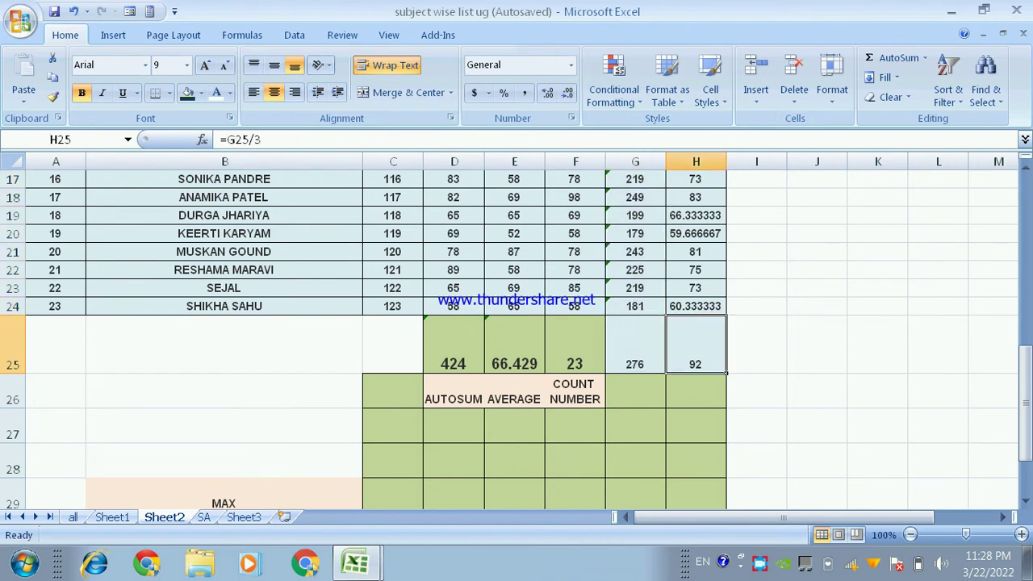
# Step: Clear H25 and paint F25's bold formatting onto the maximum in G25
pyautogui.press('Delete')
pyautogui.click(575, 347)
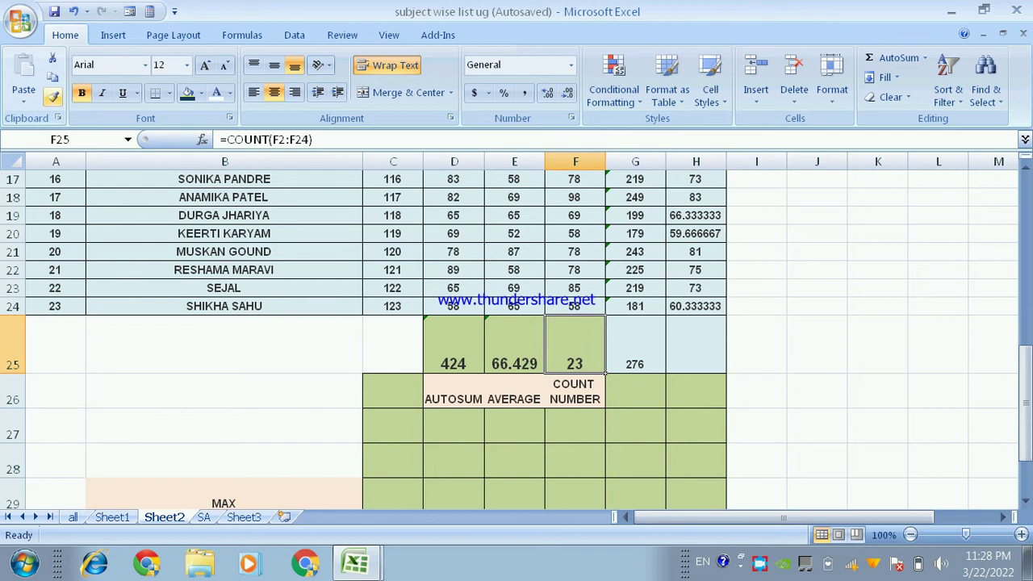
pyautogui.click(52, 96)
pyautogui.click(662, 369)
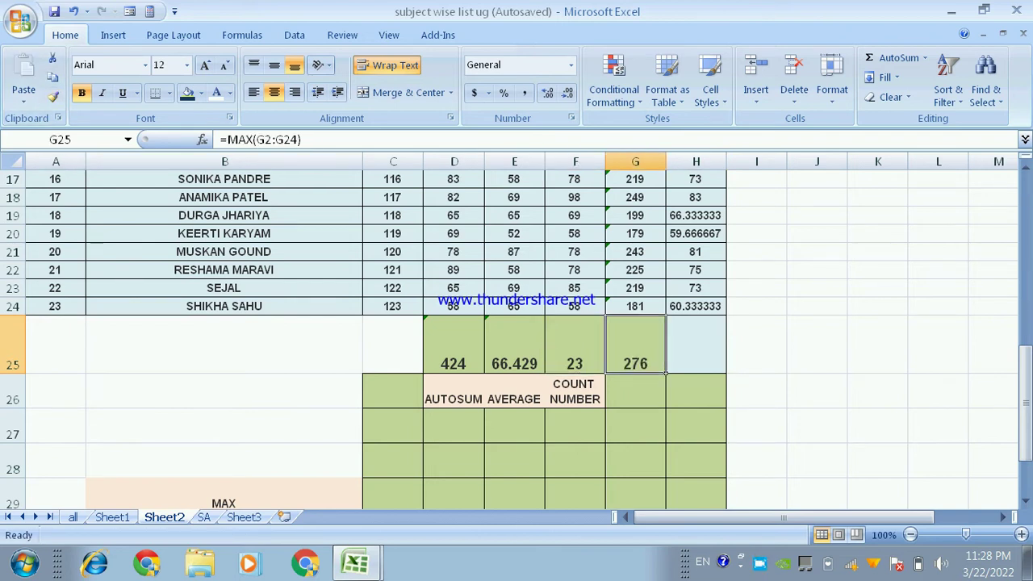
# Step: Make the D25:H25 summary figures red and vertically centred
pyautogui.moveTo(452, 347); pyautogui.dragTo(711, 355)
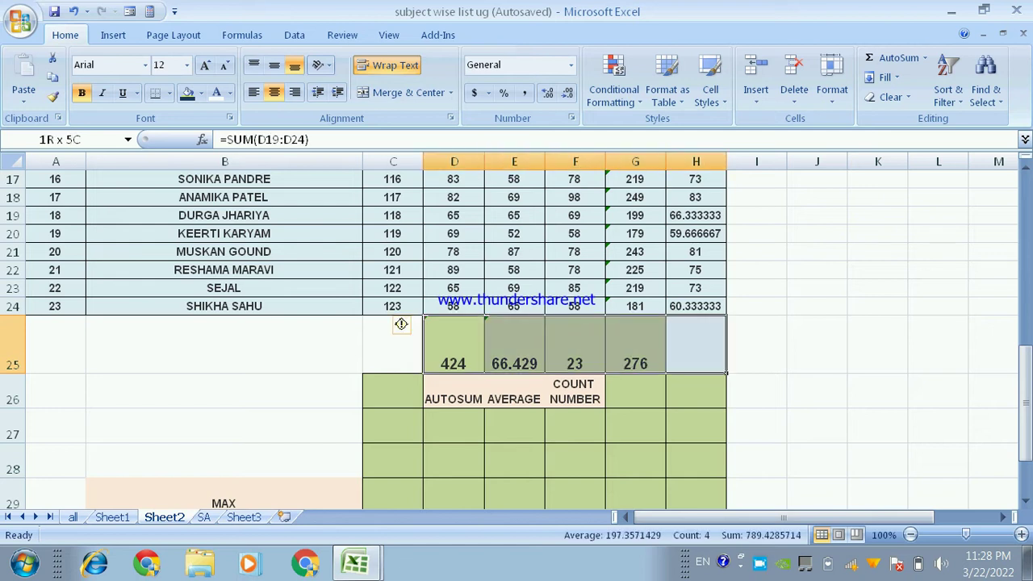
pyautogui.click(229, 93)
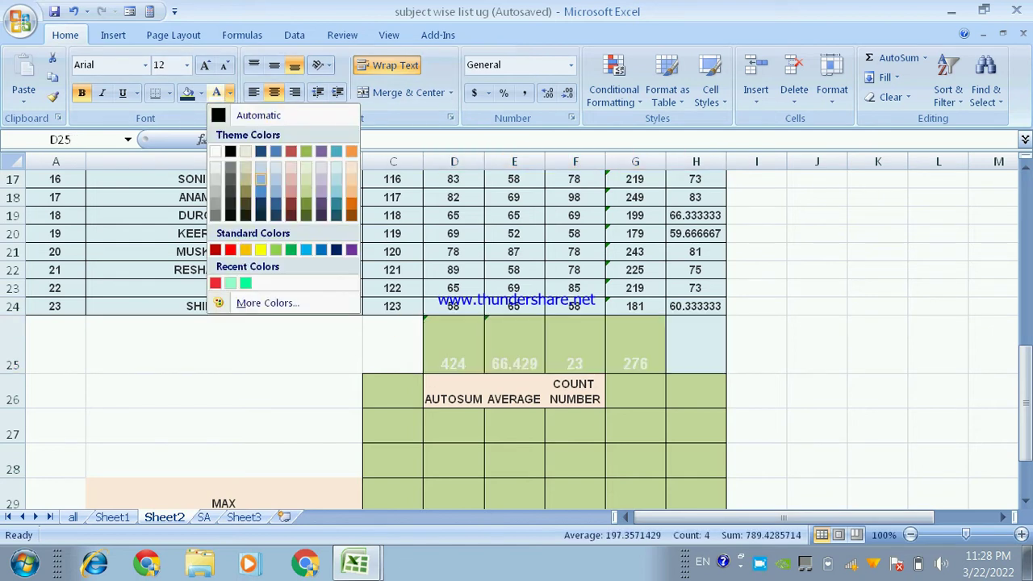
pyautogui.click(230, 250)
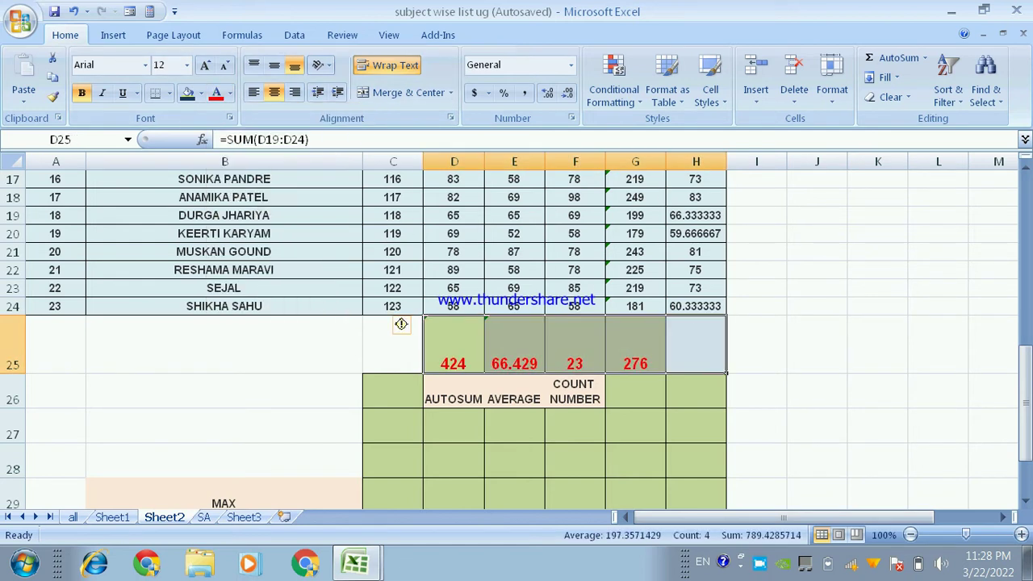
pyautogui.click(275, 64)
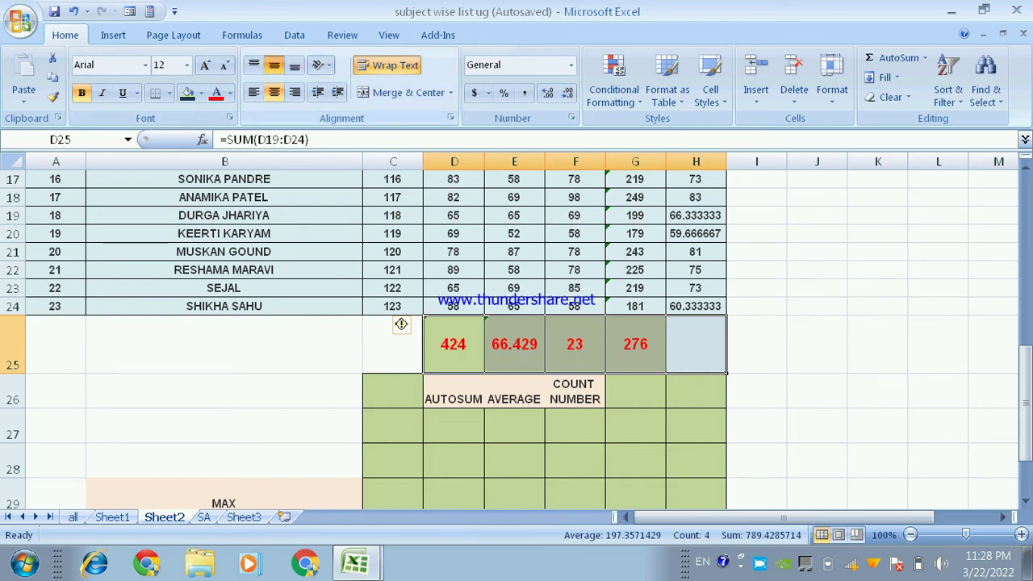
pyautogui.click(696, 344)
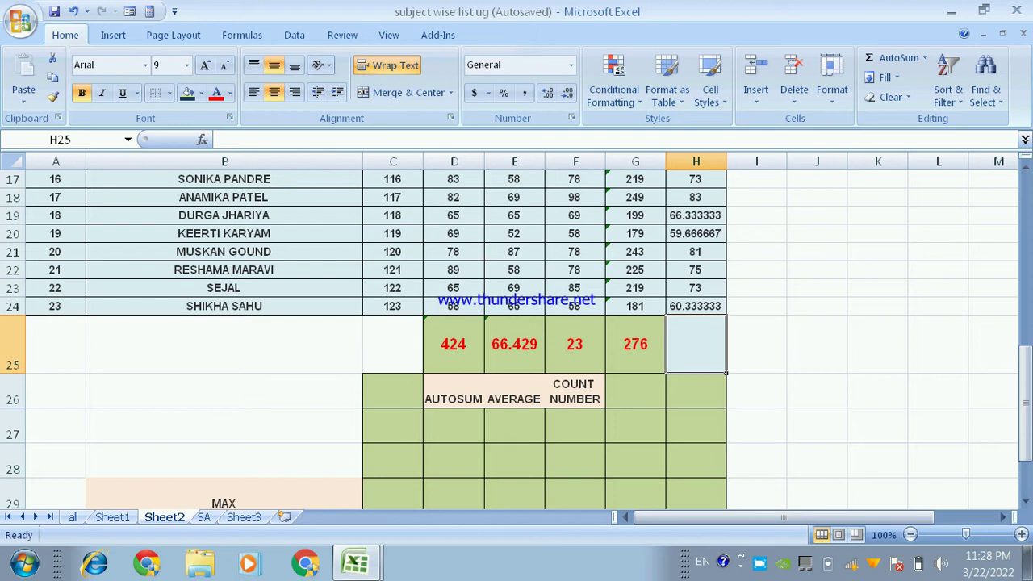
pyautogui.scroll(4, 517, 339)
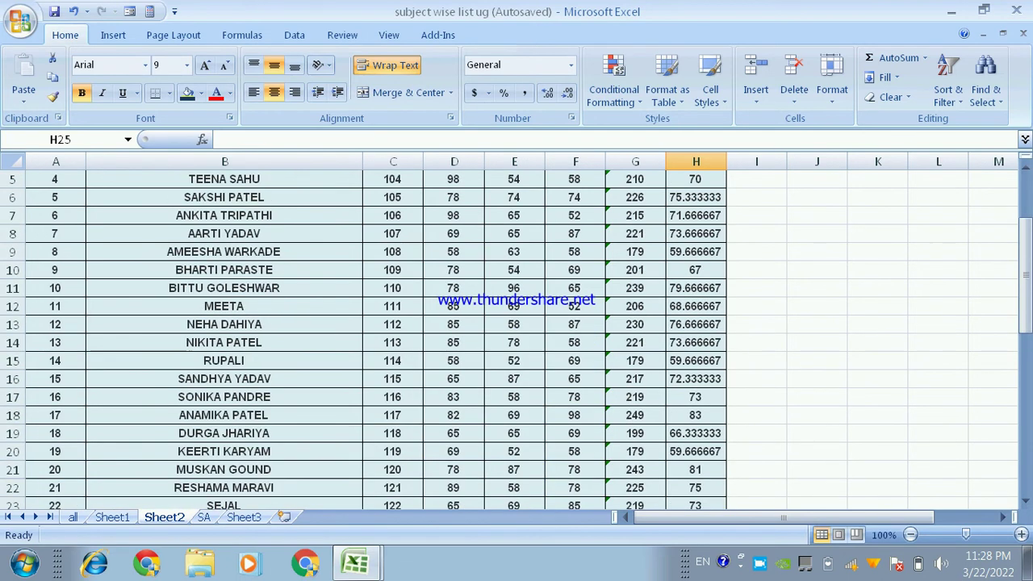
# Step: Calculate the minimum of percentages H2:H24, 59.667, into H25
pyautogui.scroll(2, 517, 339)
pyautogui.moveTo(696, 197); pyautogui.dragTo(714, 462)
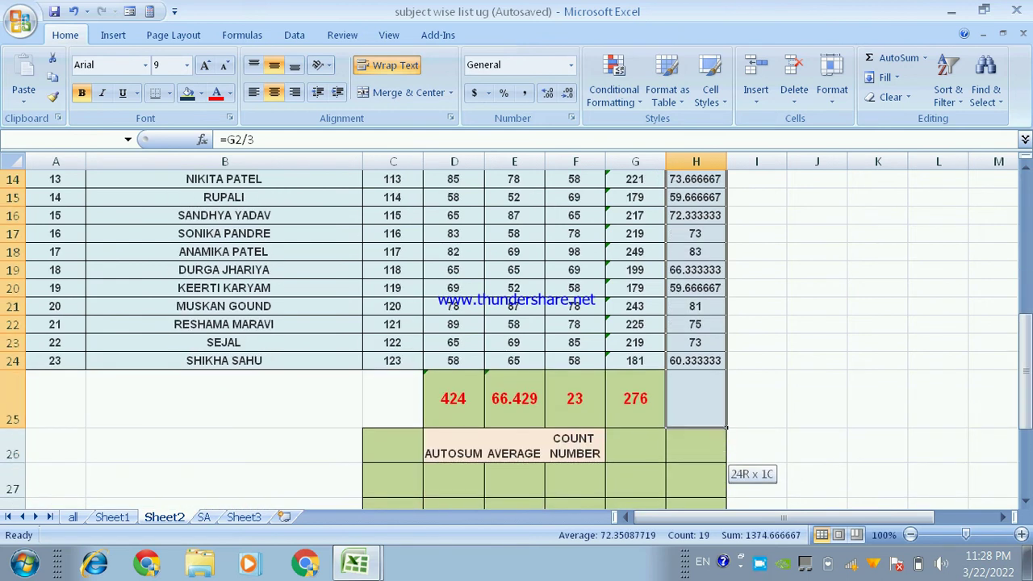
pyautogui.moveTo(714, 452); pyautogui.dragTo(707, 365)
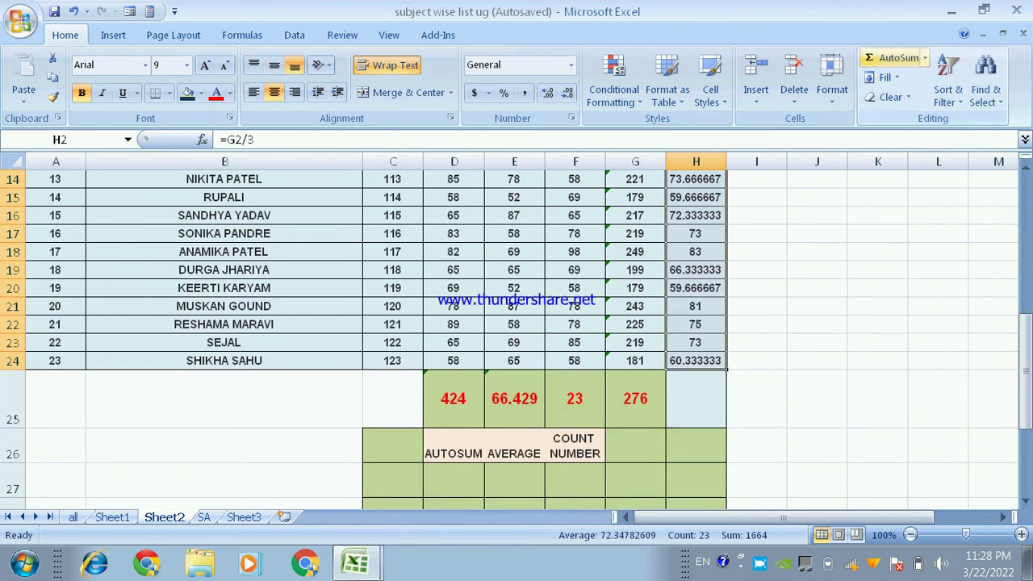
pyautogui.click(925, 57)
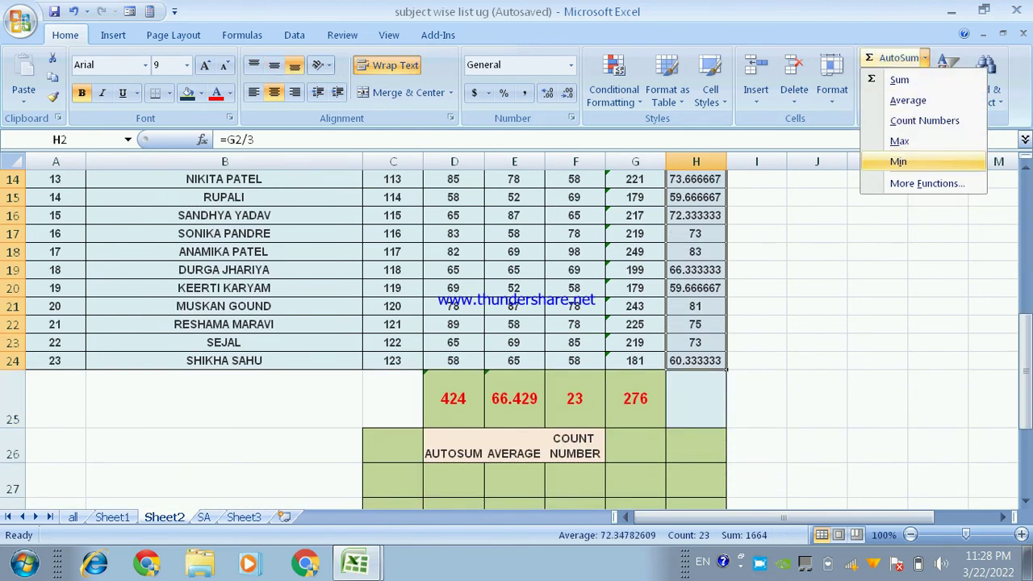
pyautogui.click(900, 141)
pyautogui.scroll(-1, 517, 339)
# Step: Copy G25's bold red summary formatting onto H25
pyautogui.click(696, 344)
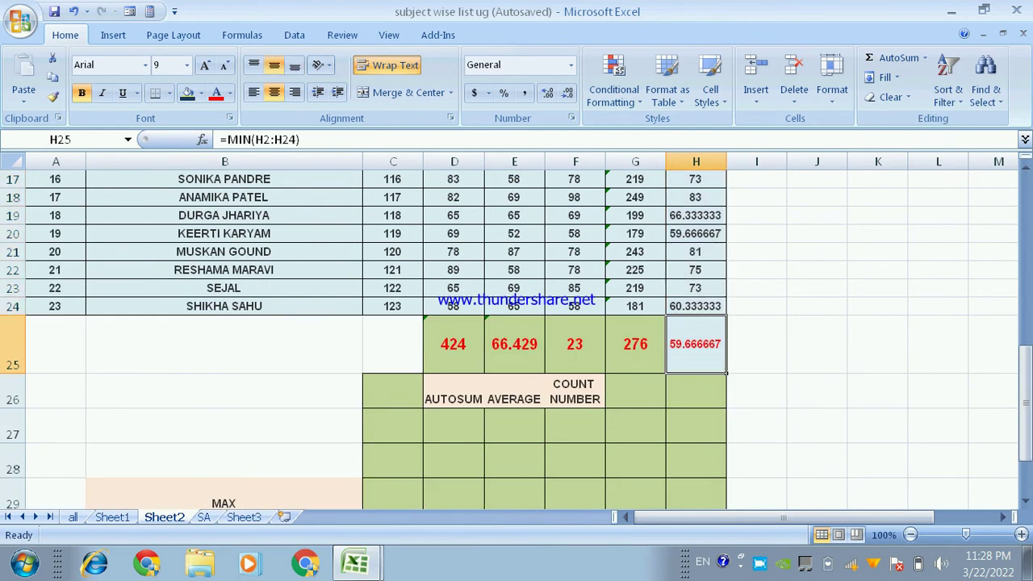
pyautogui.click(635, 344)
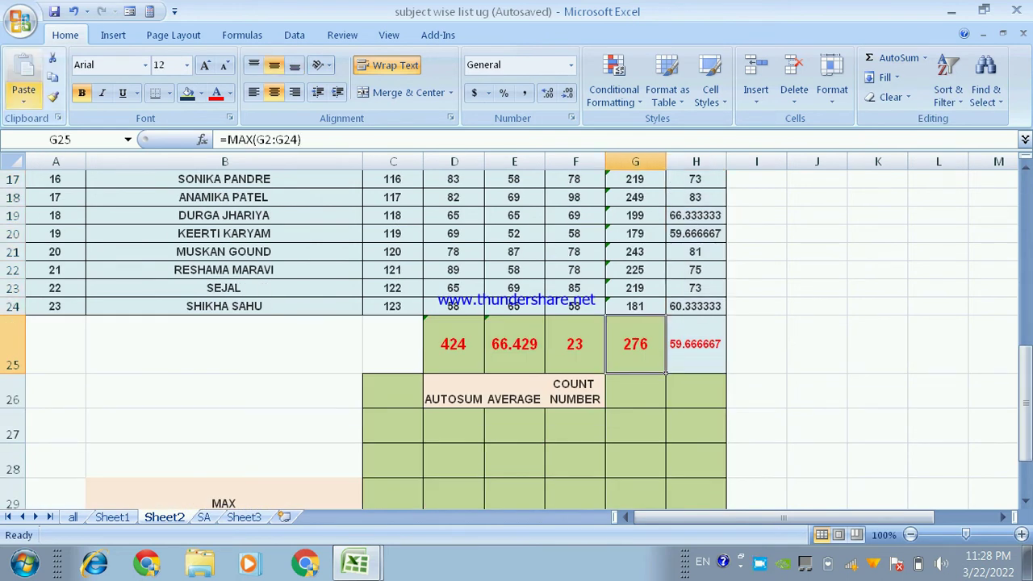
pyautogui.click(53, 95)
pyautogui.click(696, 344)
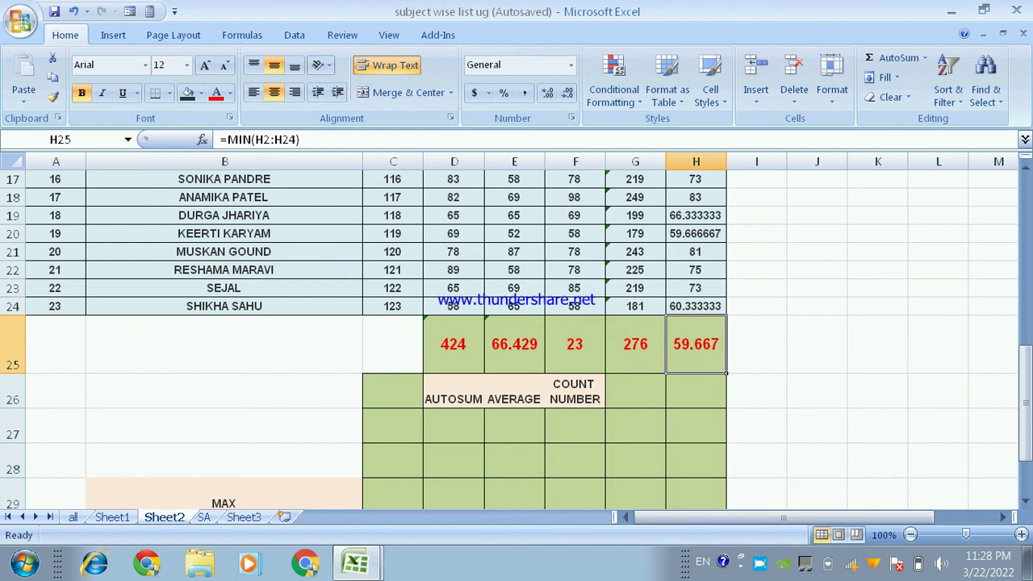
pyautogui.click(696, 391)
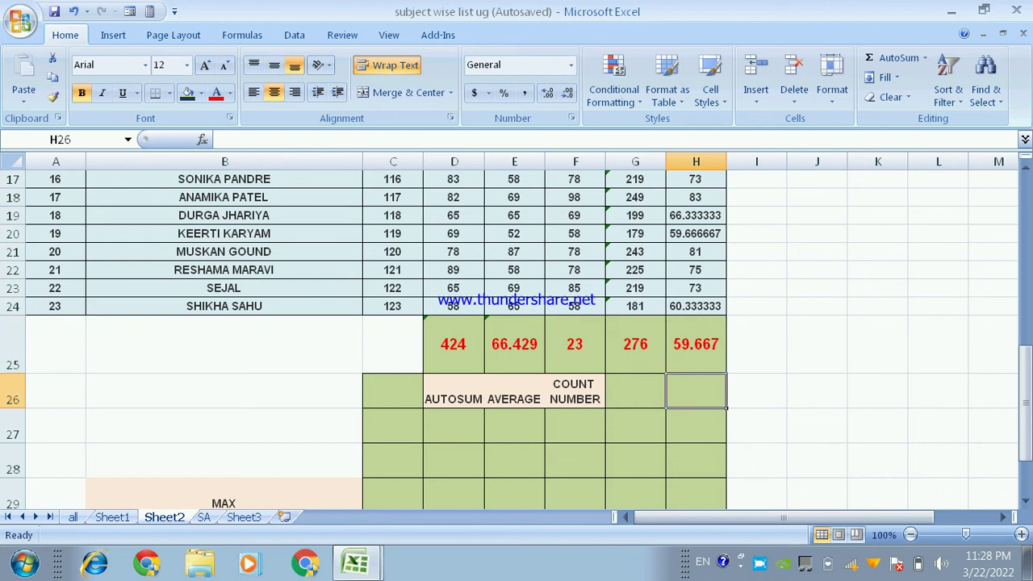
# Step: Move the MAX label into G26 and the MIN label into H26
pyautogui.scroll(-1, 517, 339)
pyautogui.click(224, 441)
pyautogui.hotkey('ctrl', 'c')
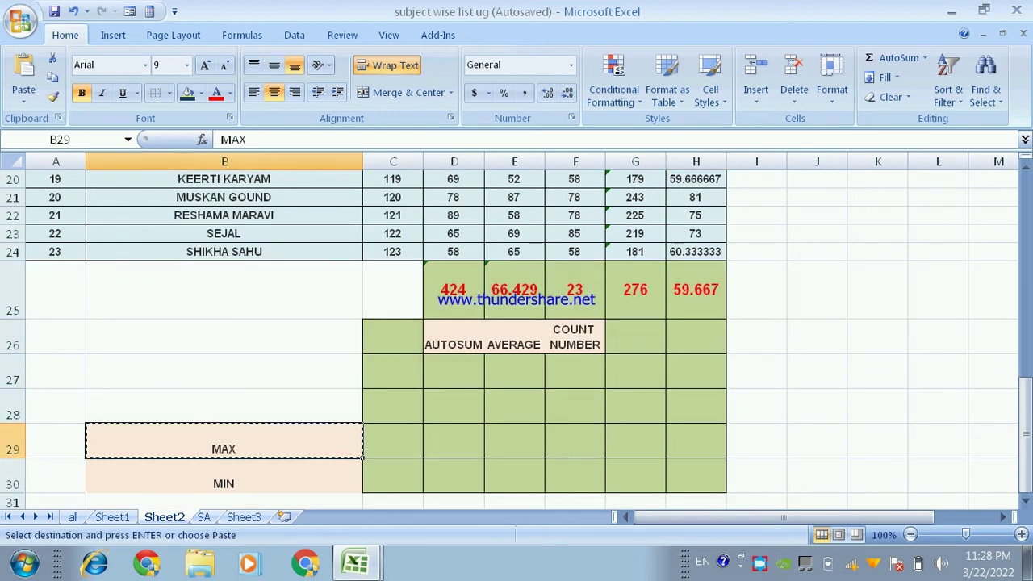
pyautogui.click(635, 336)
pyautogui.press('Return')
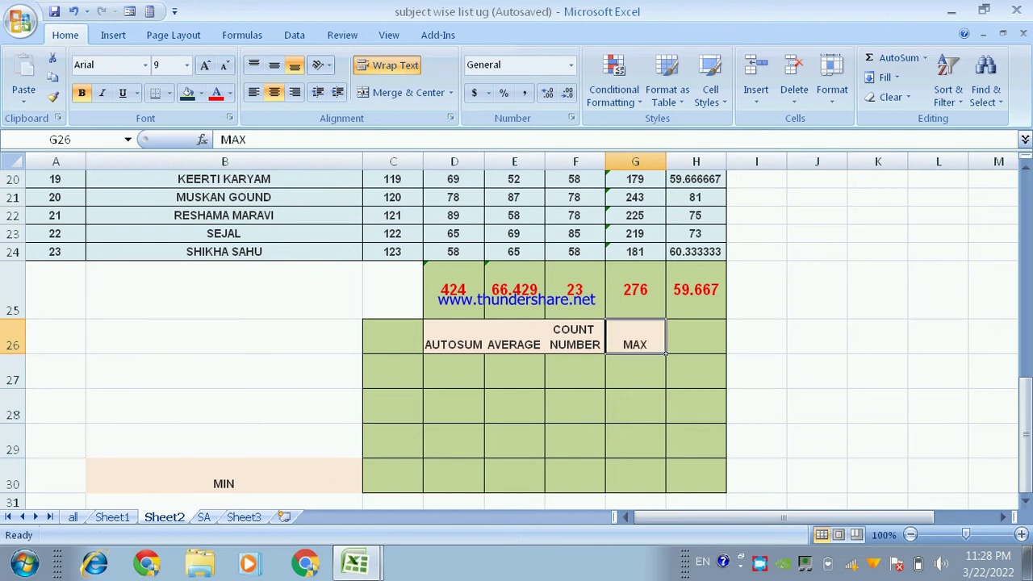
pyautogui.click(360, 488)
pyautogui.click(696, 336)
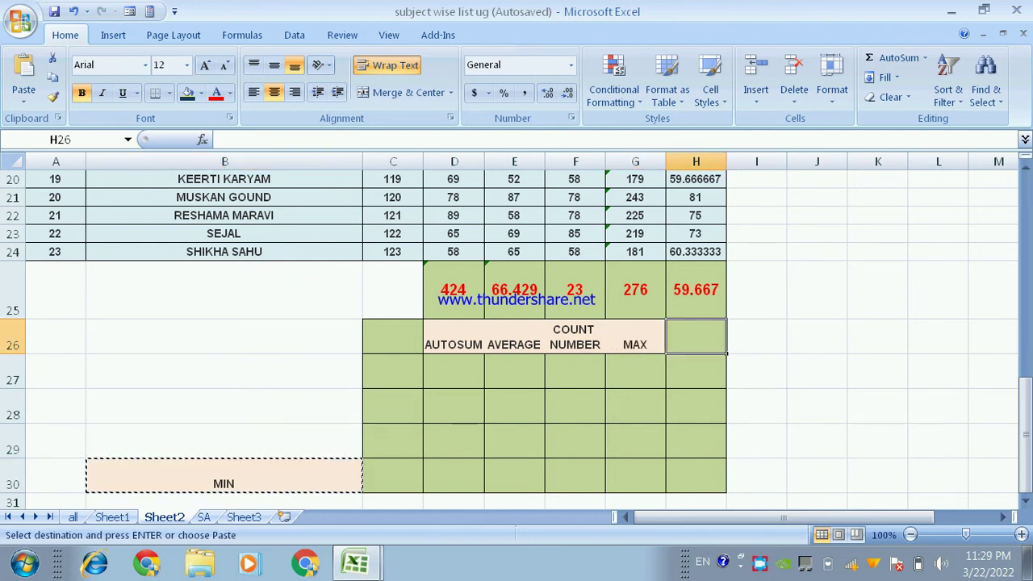
pyautogui.press('Return')
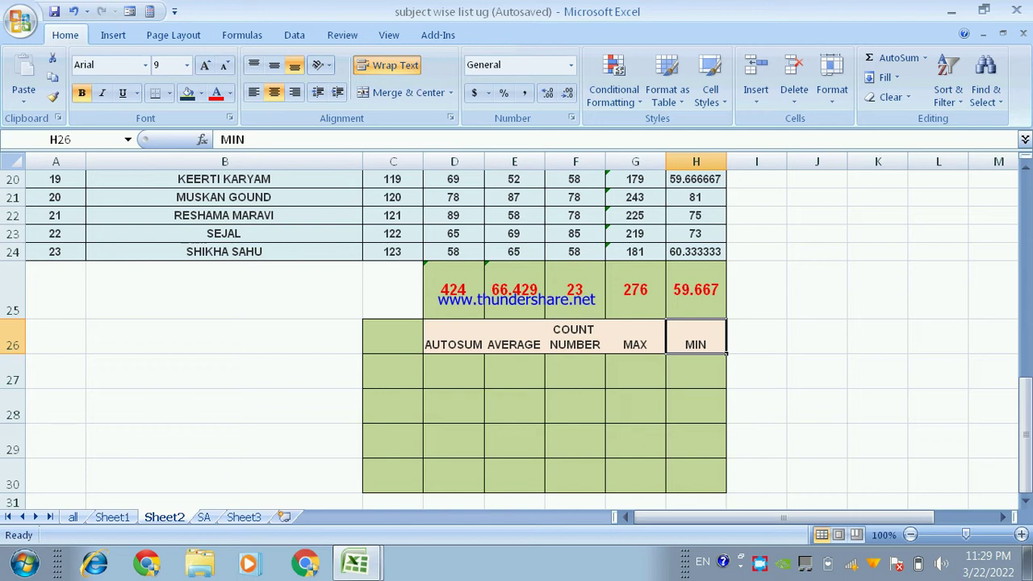
# Step: Step through the sum, average, count, max and min formulas in row 25
pyautogui.click(428, 270)
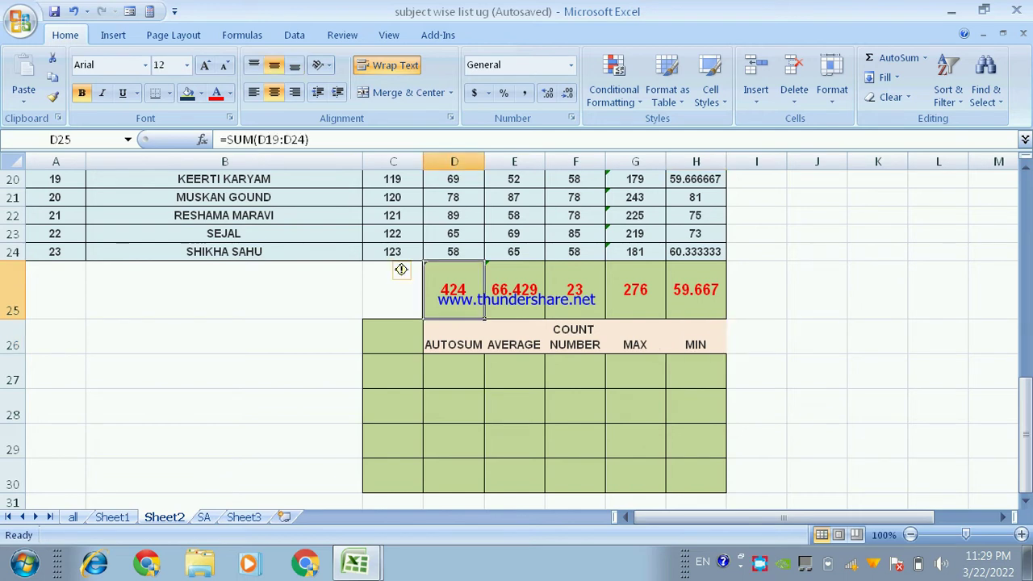
pyautogui.press('Right')
pyautogui.press('Right')
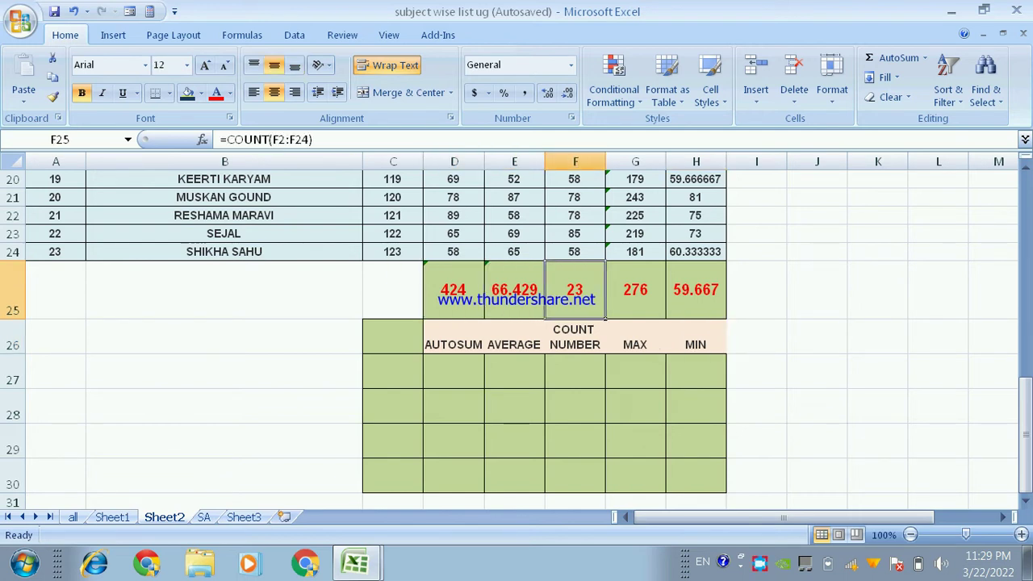
pyautogui.press('Right')
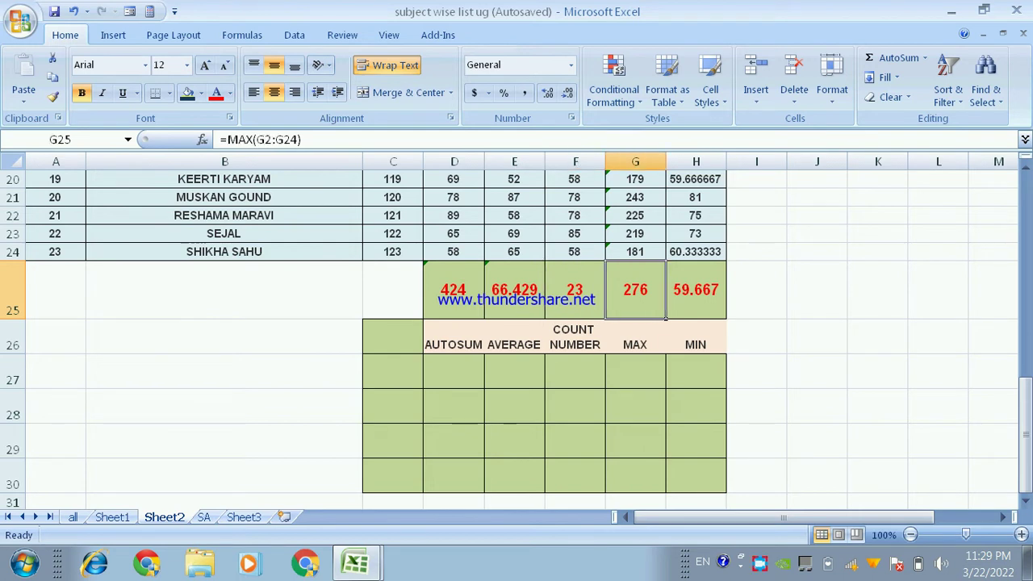
pyautogui.press('Right')
pyautogui.scroll(-1, 516, 323)
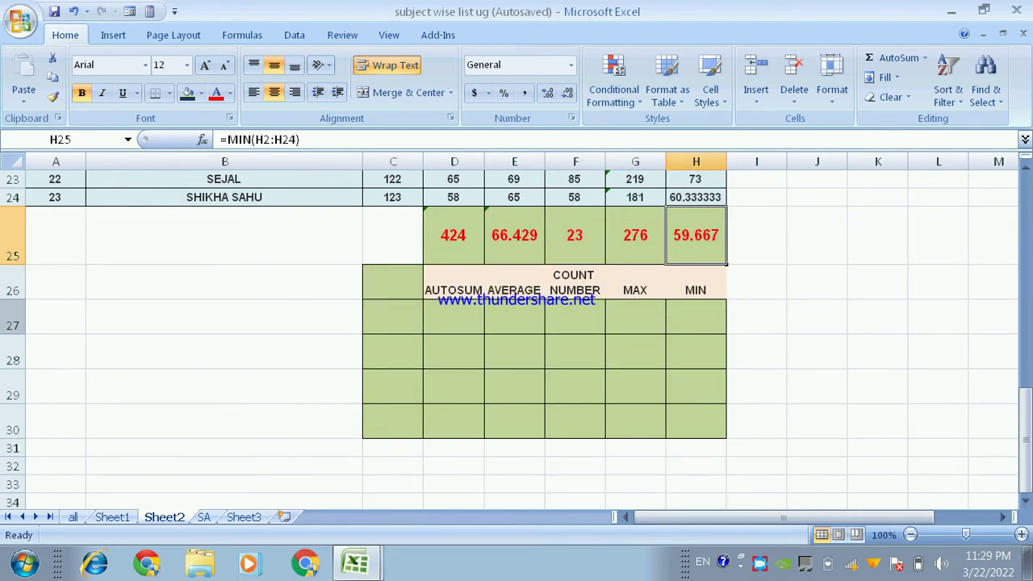
# Step: Insert a blank row at row 27 below the summary labels
pyautogui.click(13, 316)
pyautogui.rightClick(13, 317)
pyautogui.click(52, 189)
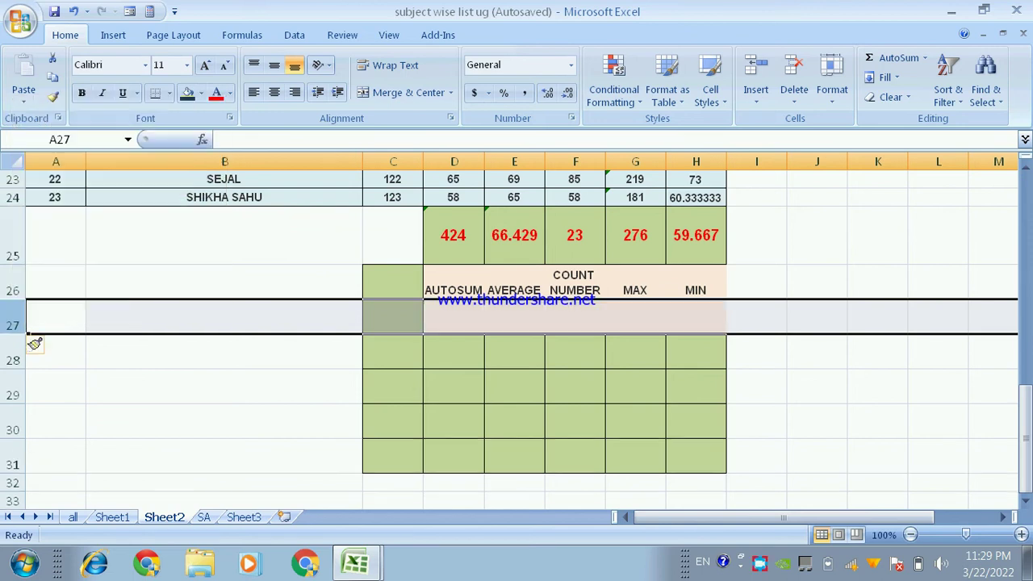
# Step: Enter the value 4 in cell D28
pyautogui.click(454, 352)
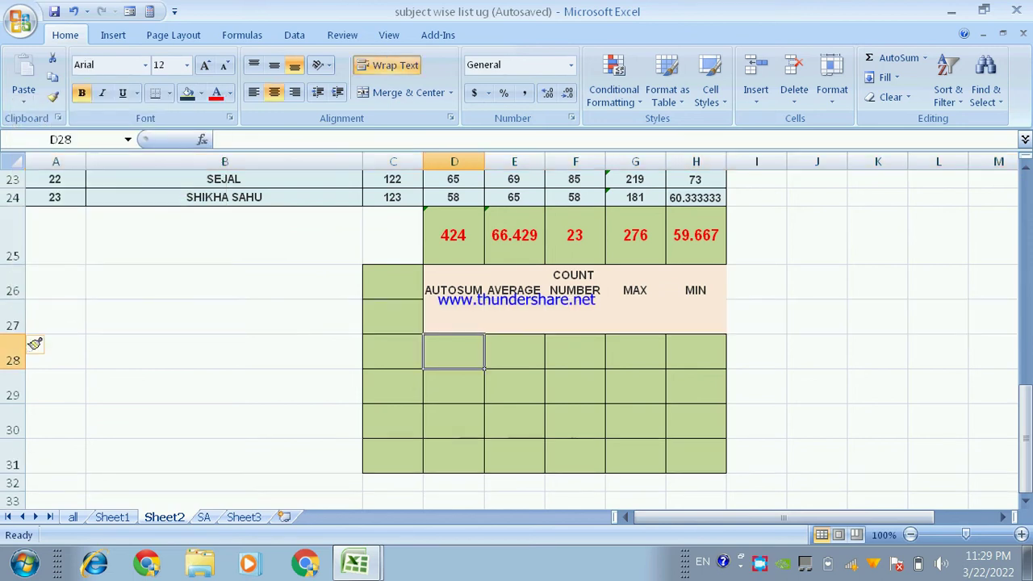
pyautogui.write('4')
pyautogui.press('Return')
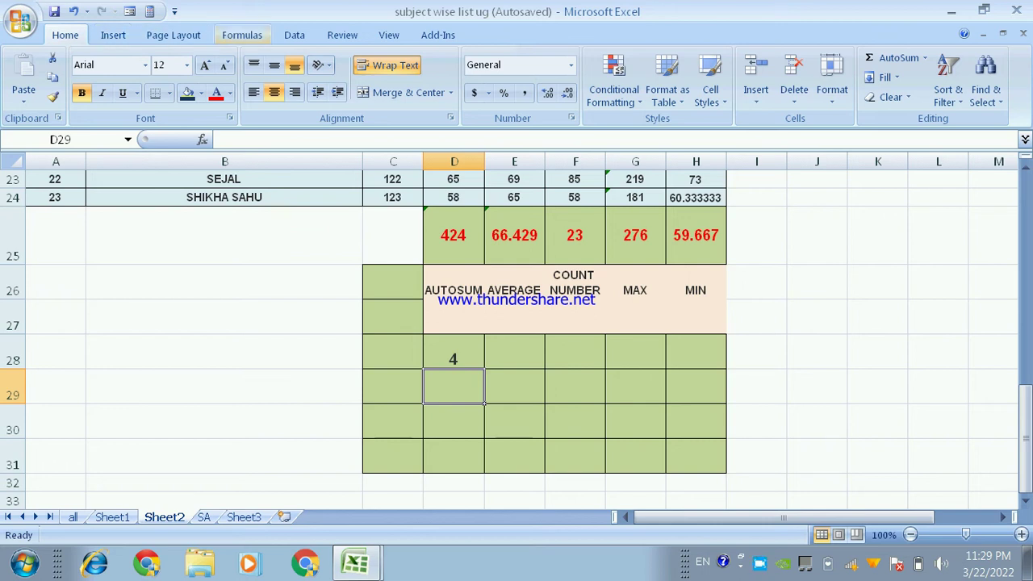
# Step: Browse the Math & Trig functions, then open and cancel the FACT dialog
pyautogui.click(242, 34)
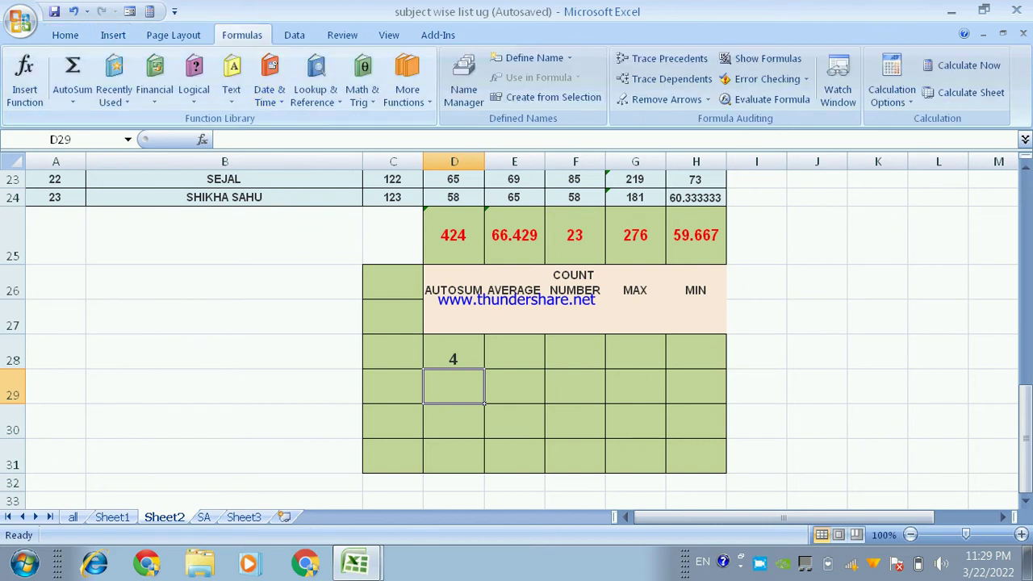
pyautogui.click(363, 89)
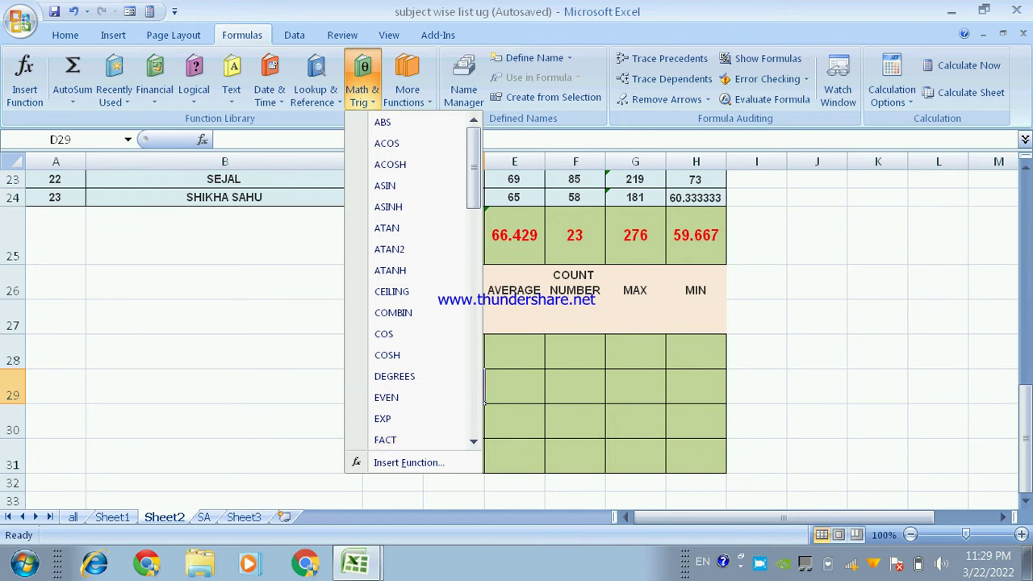
pyautogui.press('Escape')
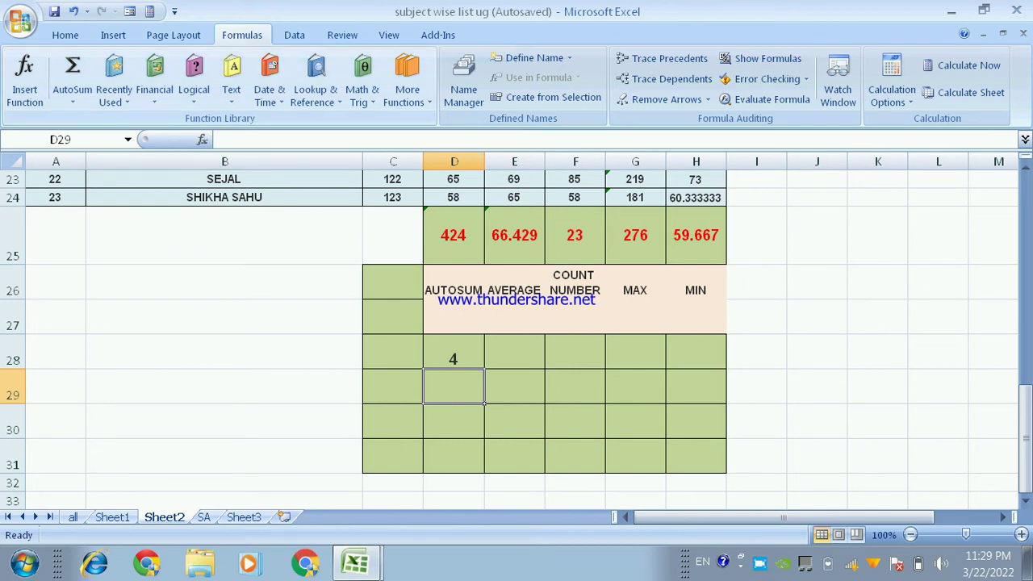
pyautogui.hotkey('alt', 'm')
pyautogui.press('g')
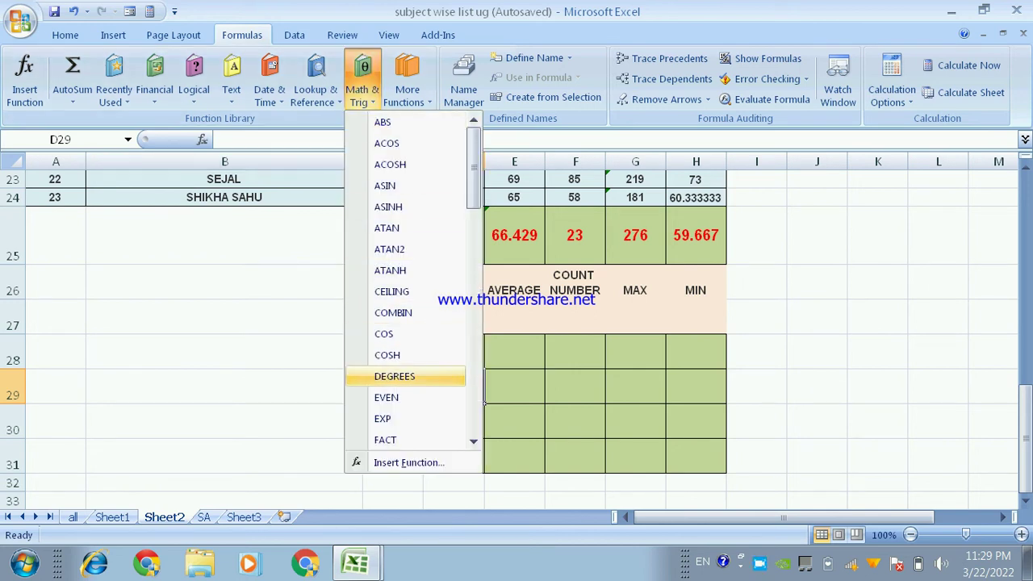
pyautogui.press('Return')
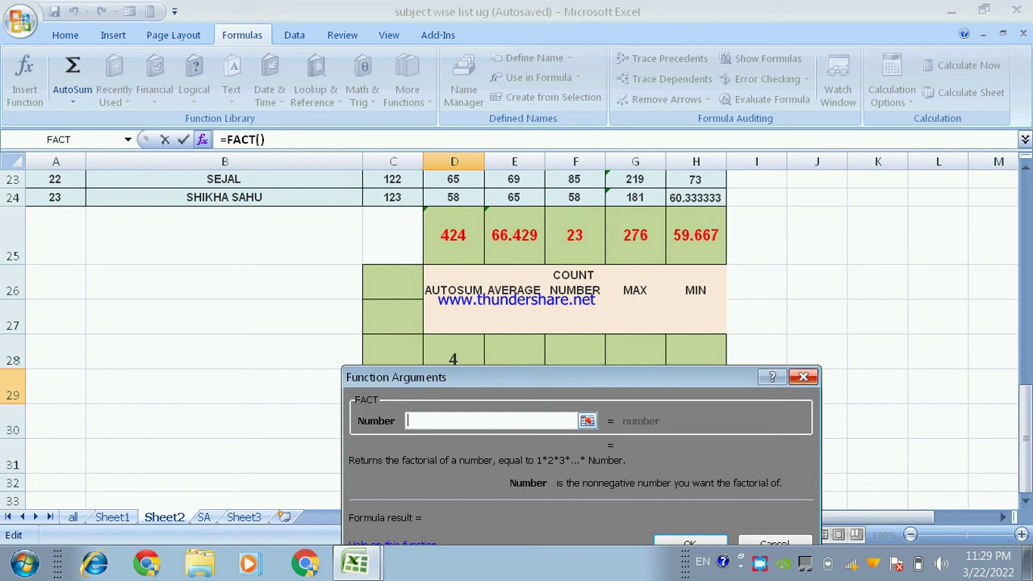
pyautogui.click(803, 377)
# Step: Enter 2 in cell E28 beside the 4
pyautogui.click(515, 351)
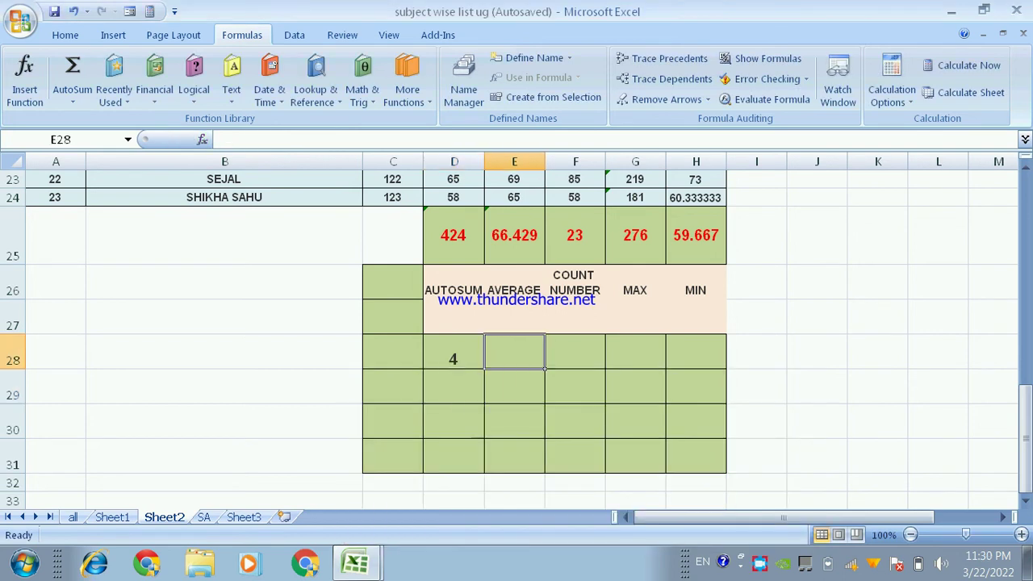
pyautogui.write('2')
pyautogui.press('Return')
pyautogui.press('Return')
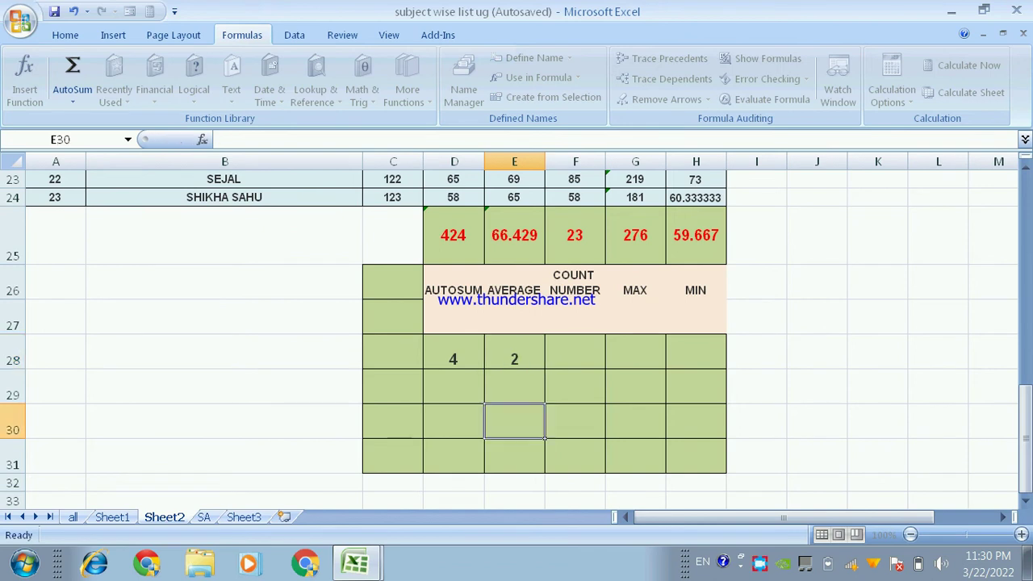
# Step: Insert =FACT(D28:E28) in E29, showing 2, and type the label FAC in D29
pyautogui.press('Up')
pyautogui.click(363, 89)
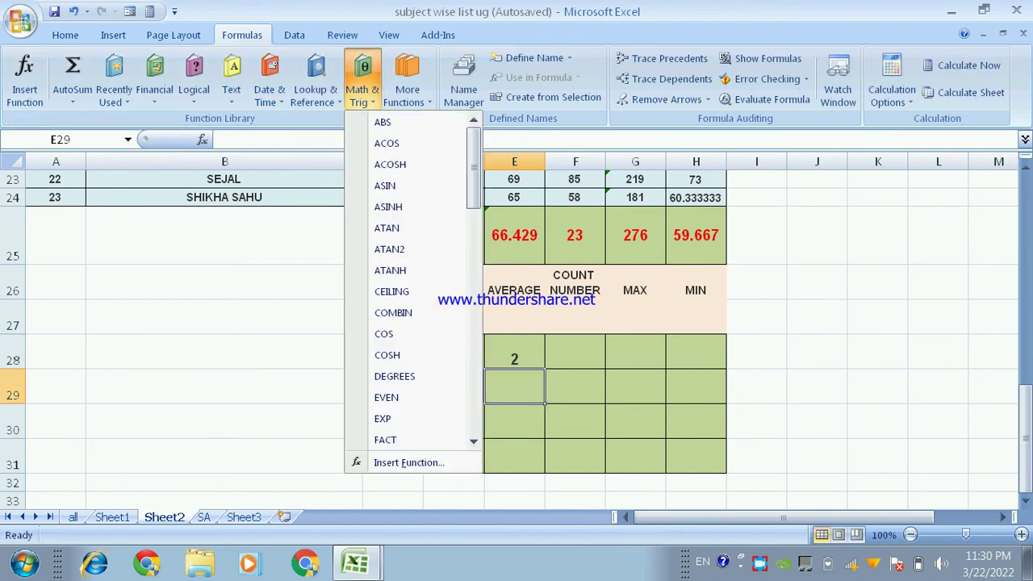
pyautogui.click(385, 440)
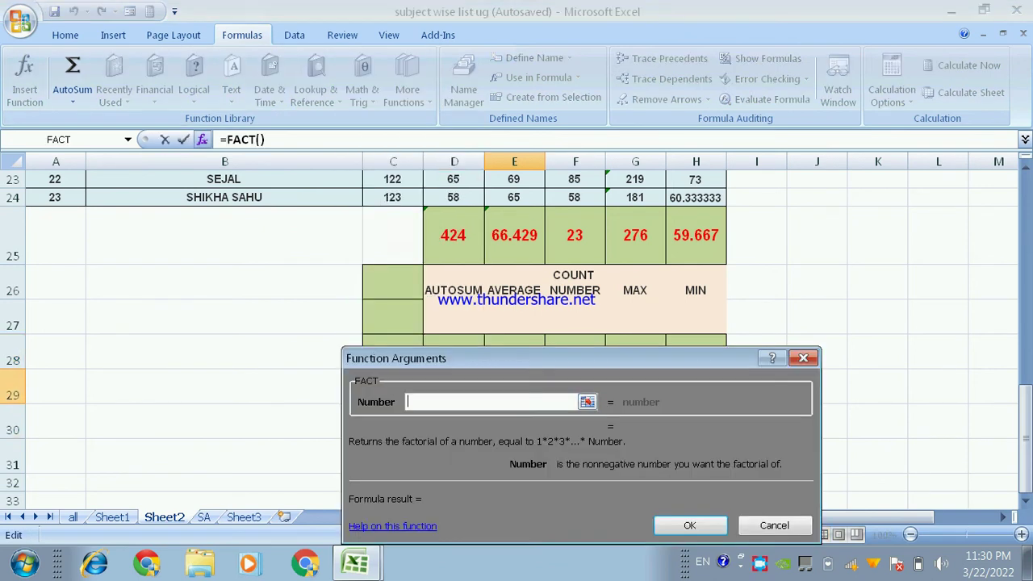
pyautogui.moveTo(396, 358); pyautogui.dragTo(392, 387)
pyautogui.moveTo(453, 356); pyautogui.dragTo(514, 355)
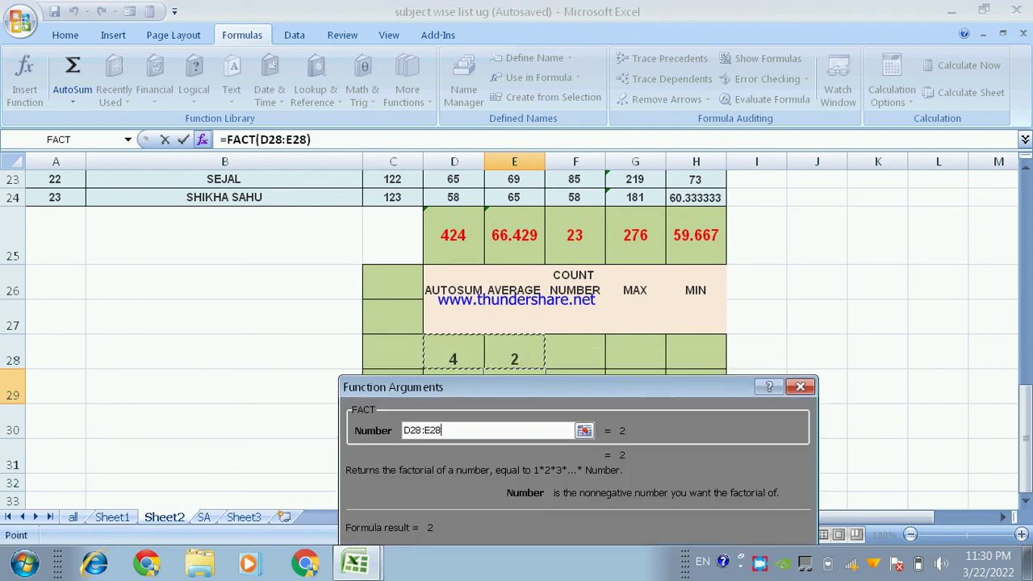
pyautogui.moveTo(393, 386); pyautogui.dragTo(395, 325)
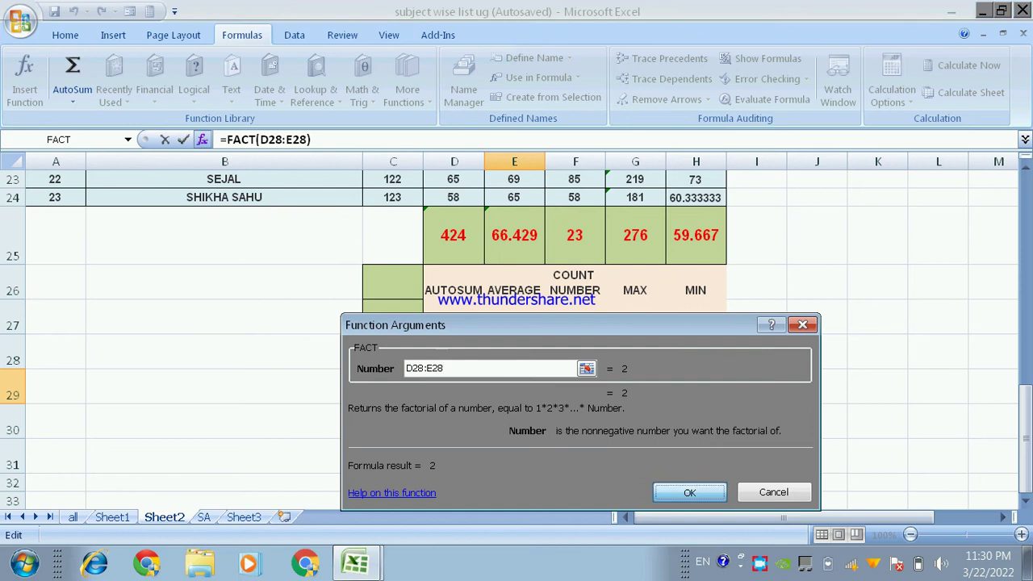
pyautogui.click(689, 492)
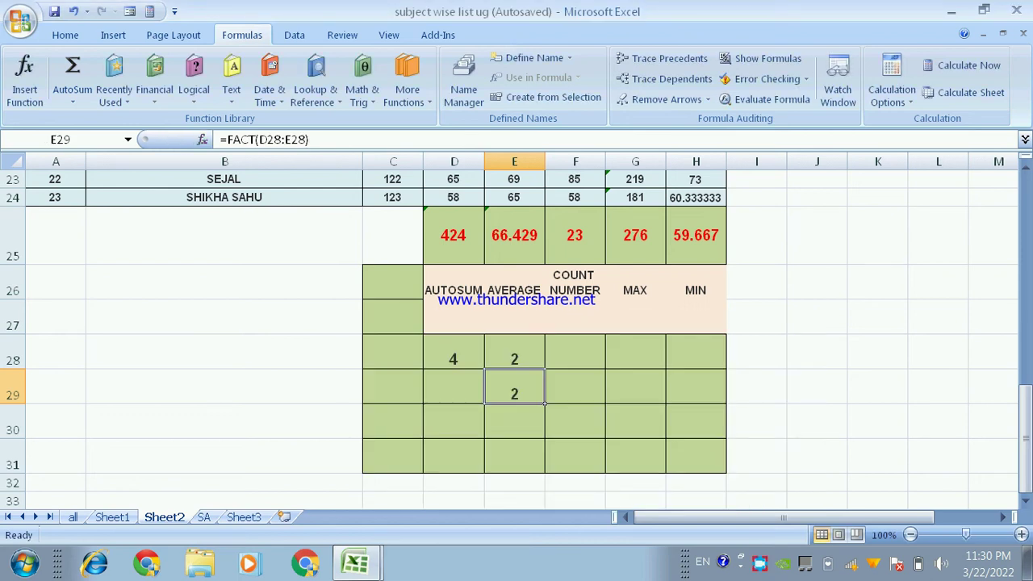
pyautogui.click(453, 386)
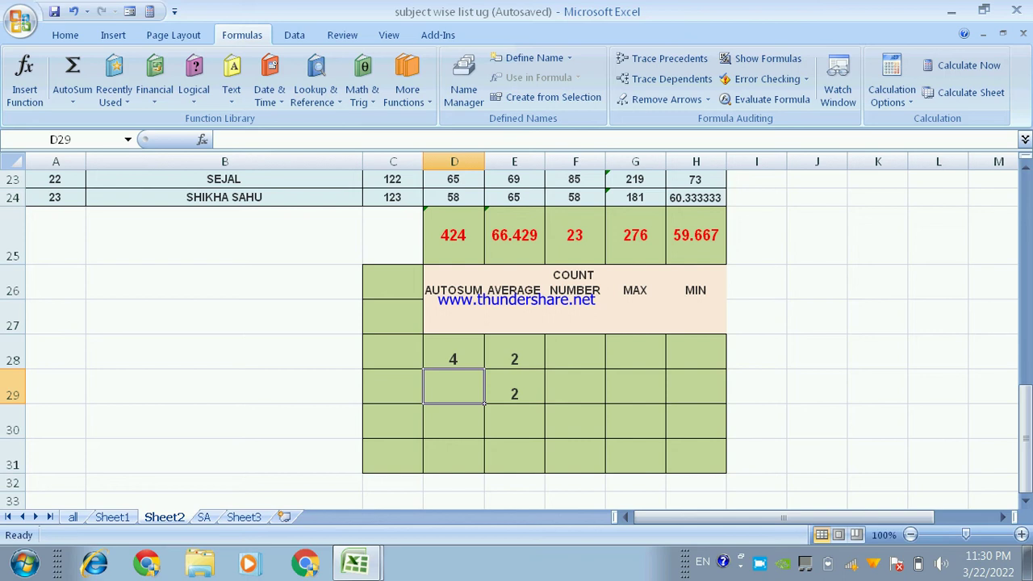
pyautogui.write('FAC')
# Step: Commit the FAC label in D29 and start a POWER formula in E30
pyautogui.press('Return')
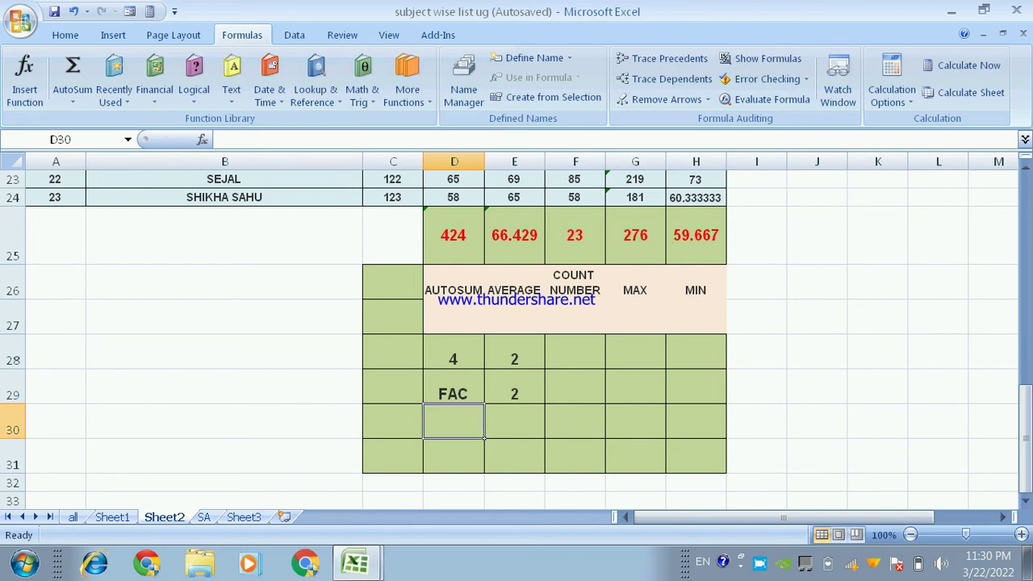
pyautogui.click(515, 420)
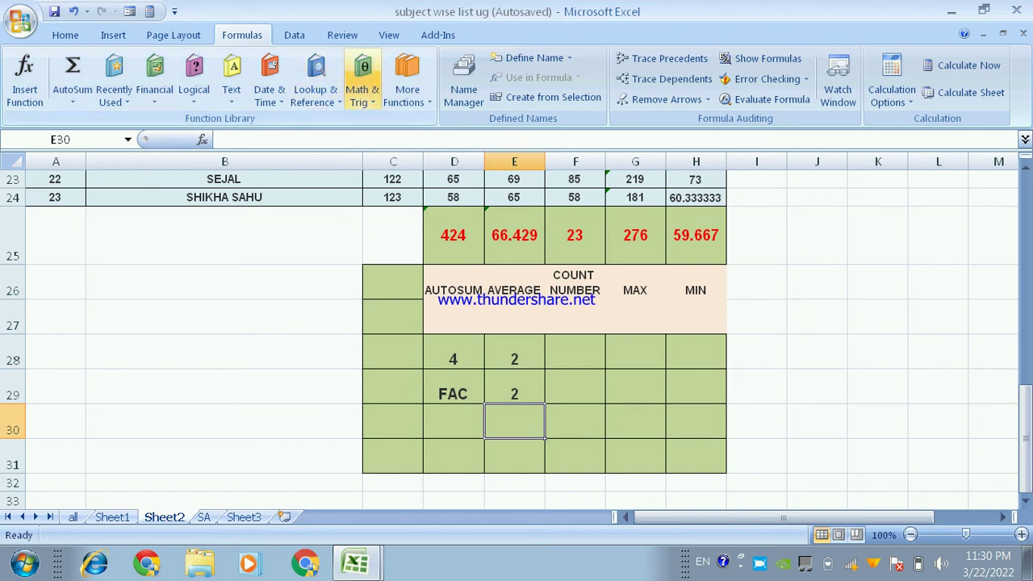
pyautogui.click(363, 88)
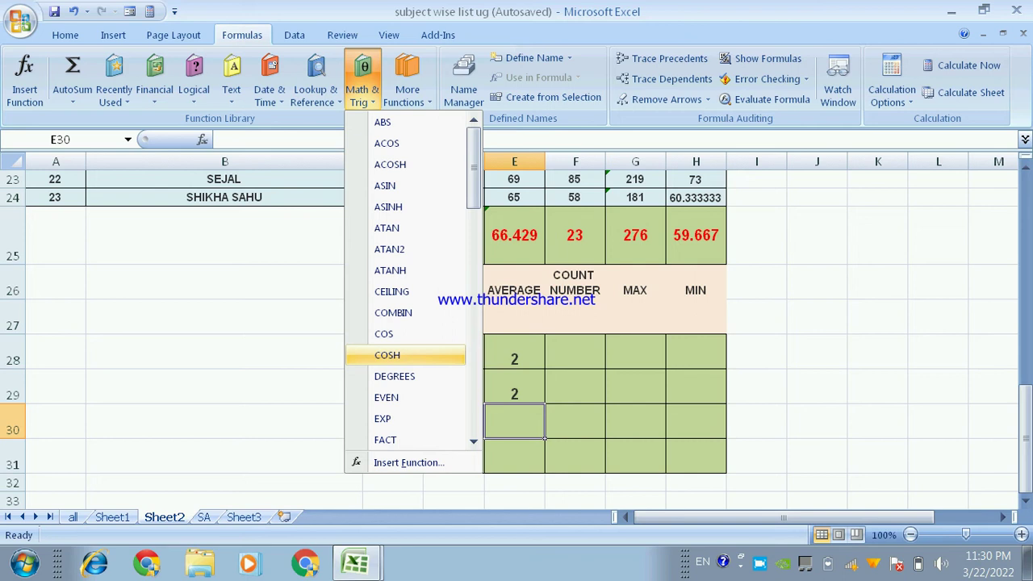
pyautogui.scroll(-3, 412, 355)
pyautogui.scroll(-3, 412, 379)
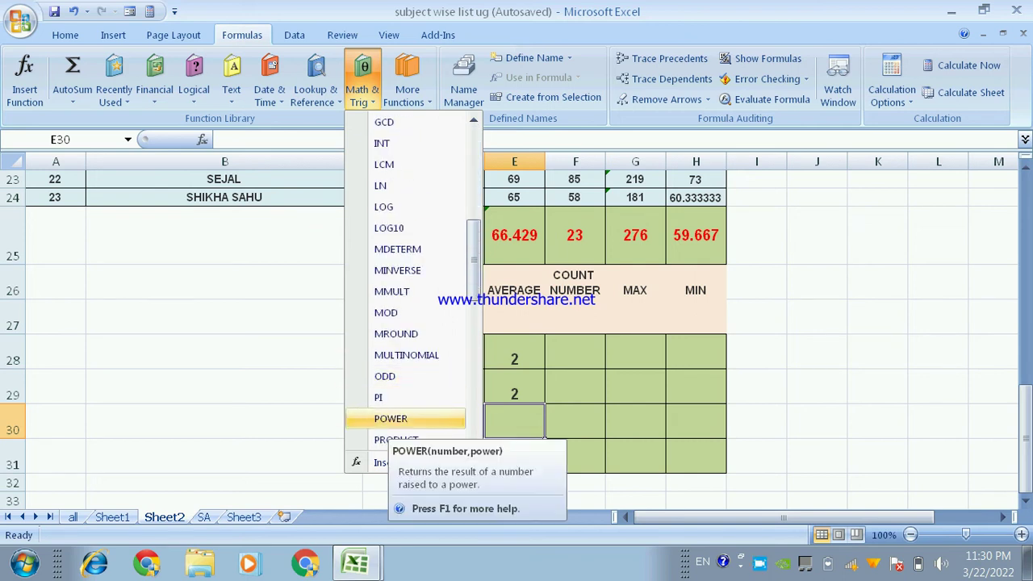
pyautogui.click(391, 419)
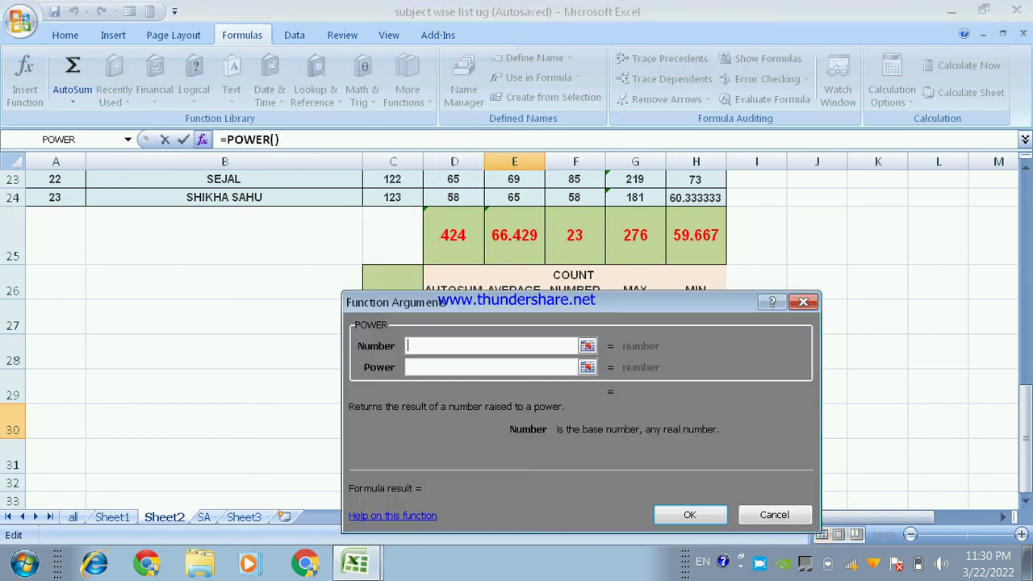
# Step: Set POWER's Number to D28 and Power to 4, so E30 shows 256
pyautogui.moveTo(395, 302); pyautogui.dragTo(159, 70)
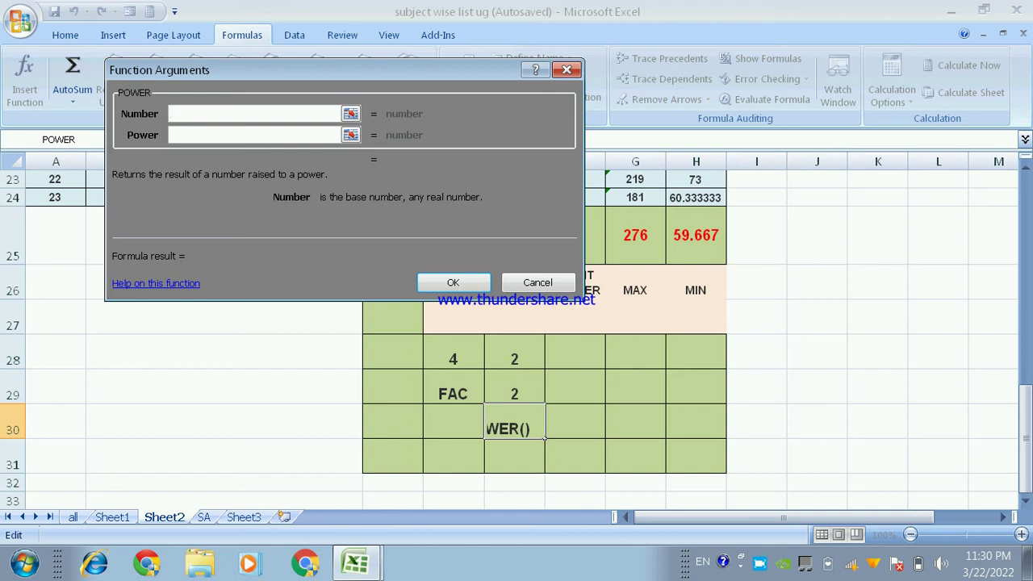
pyautogui.click(453, 360)
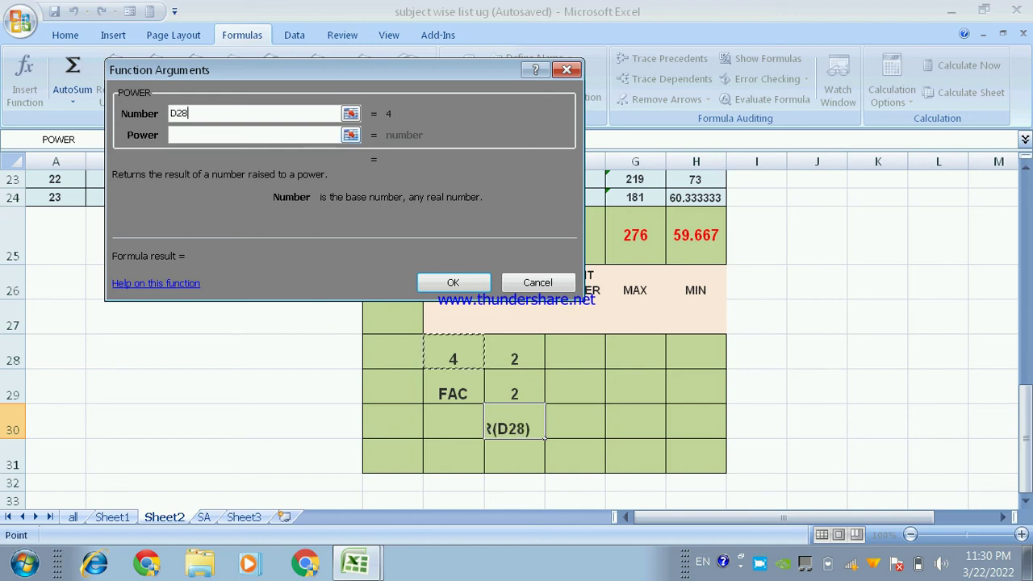
pyautogui.click(255, 135)
pyautogui.write('4')
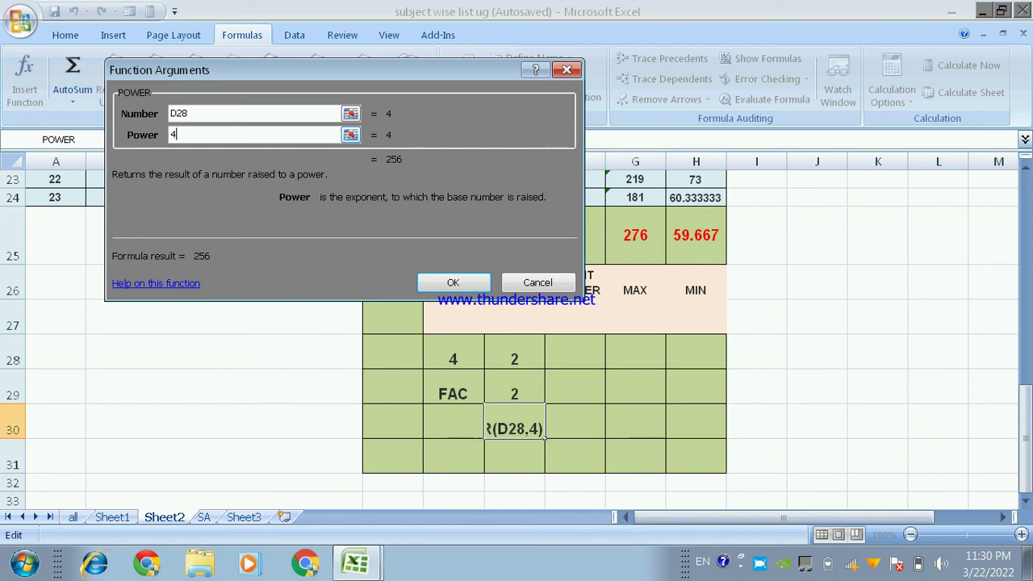
pyautogui.press('Return')
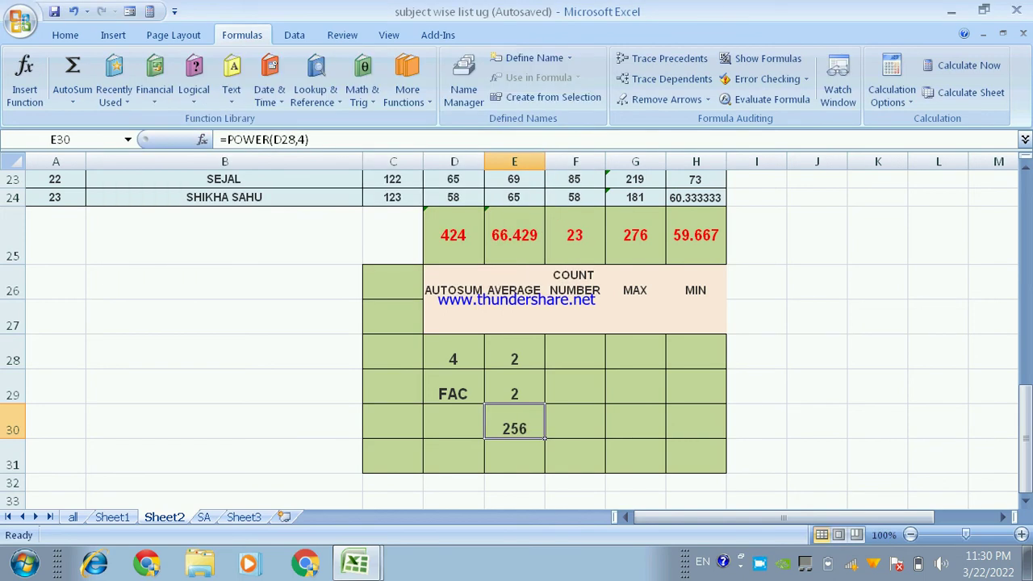
# Step: Label row 30 POWER in cell D30
pyautogui.click(481, 434)
pyautogui.write('POWER')
pyautogui.press('Return')
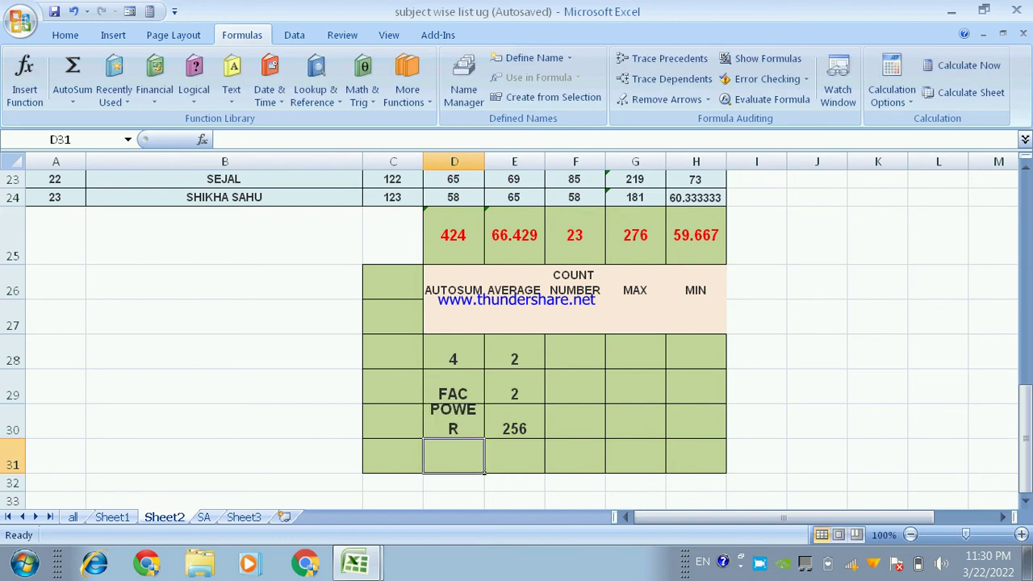
# Step: Widen column D and enter =SQRT(D28) in E31, which returns 2
pyautogui.click(514, 456)
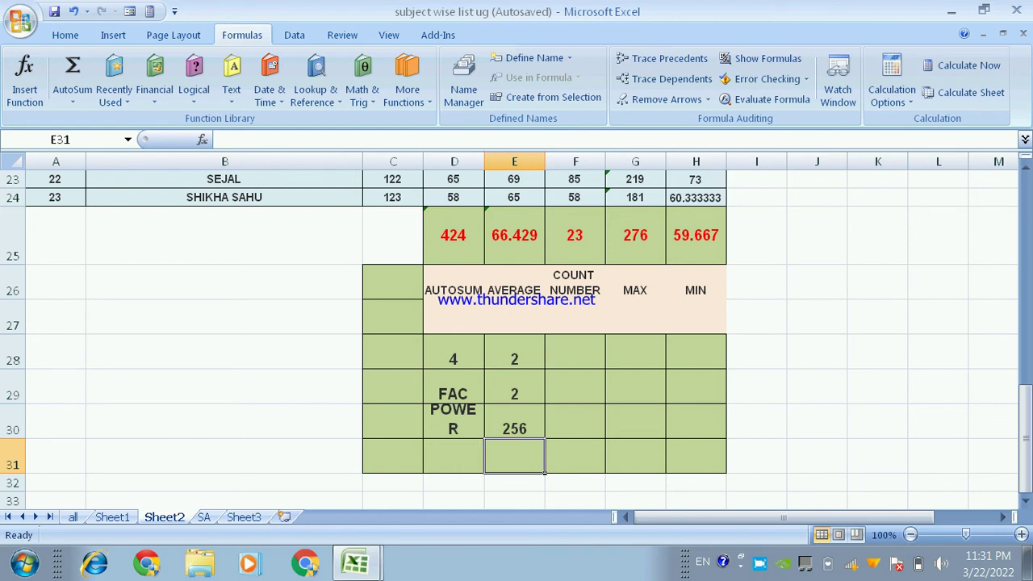
pyautogui.moveTo(484, 161); pyautogui.dragTo(495, 162)
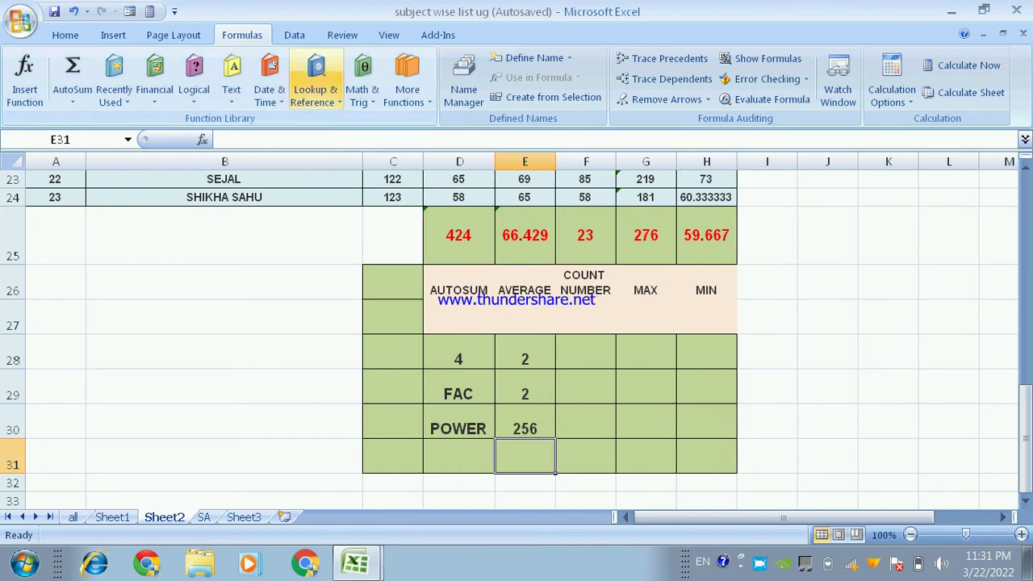
pyautogui.click(362, 81)
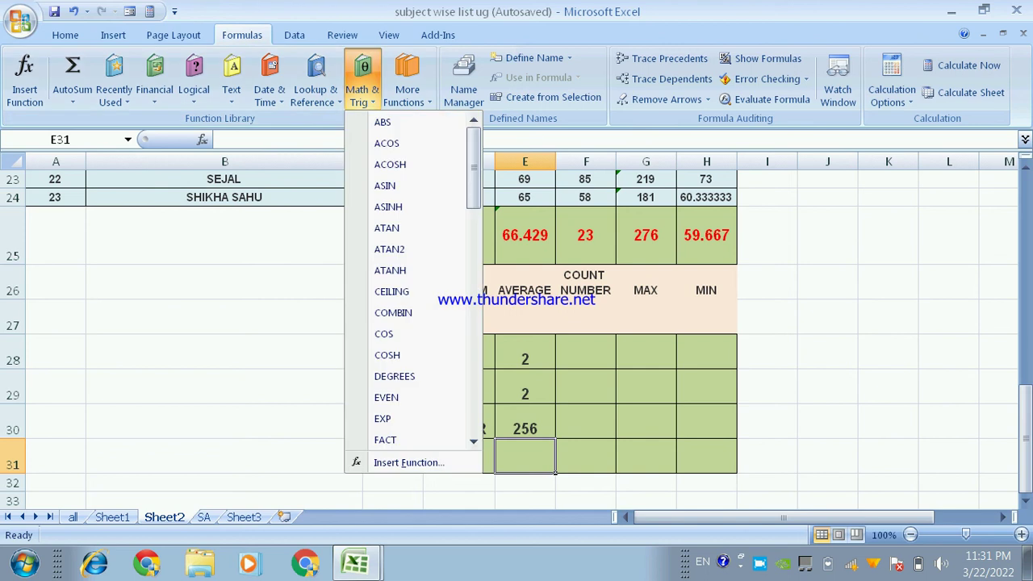
pyautogui.scroll(-3, 396, 376)
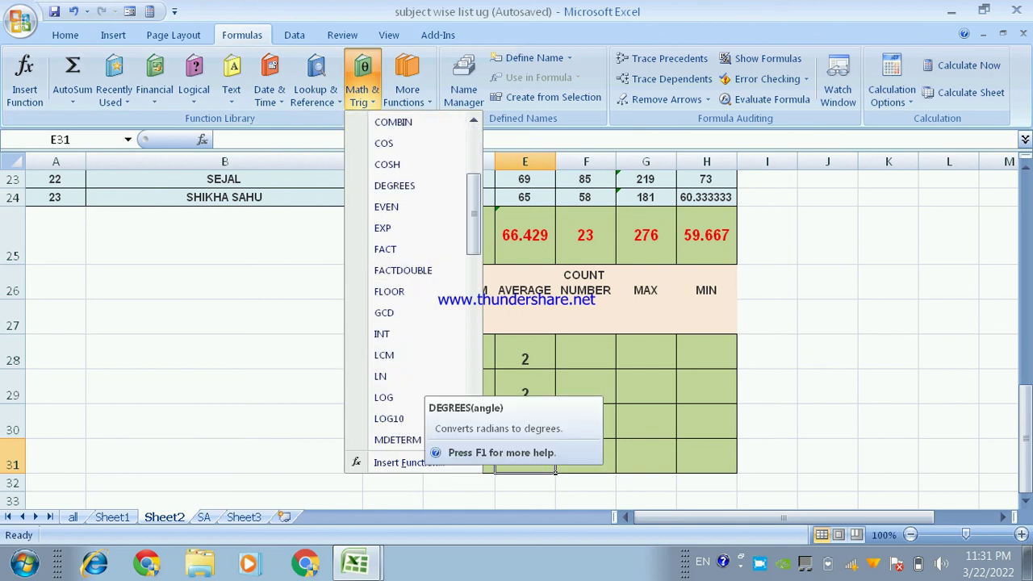
pyautogui.scroll(-2, 412, 291)
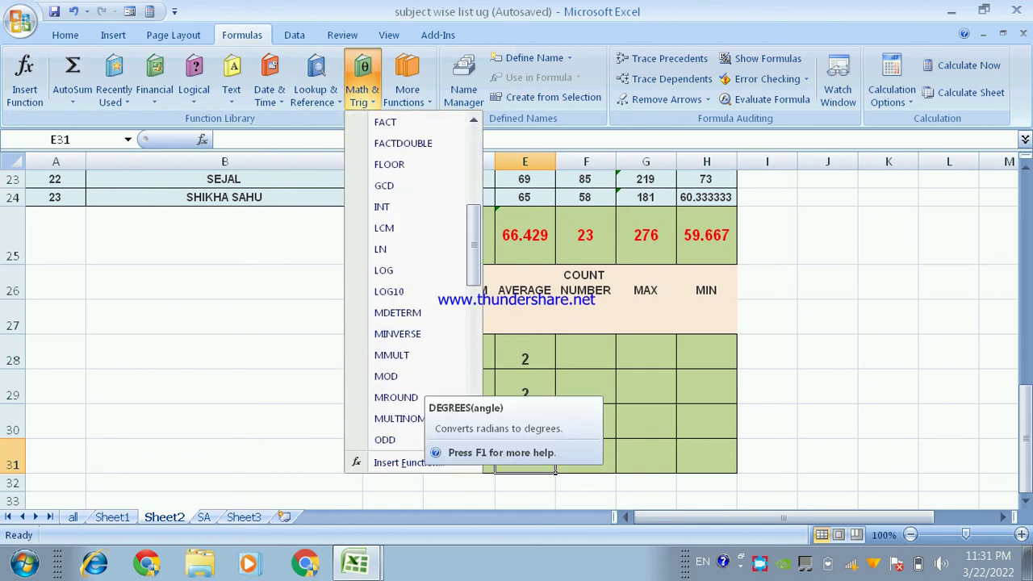
pyautogui.scroll(-3, 396, 376)
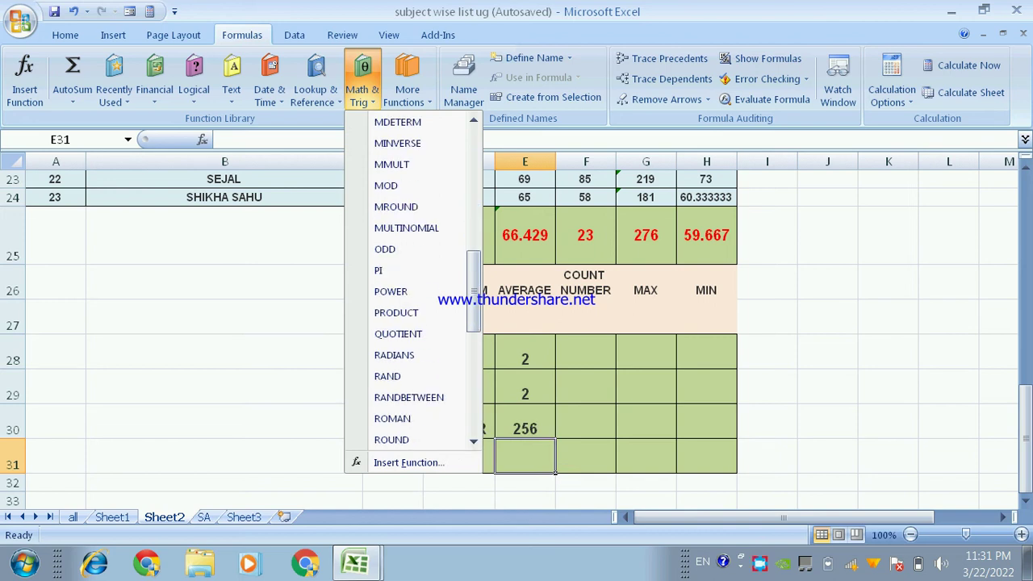
pyautogui.scroll(-4, 396, 376)
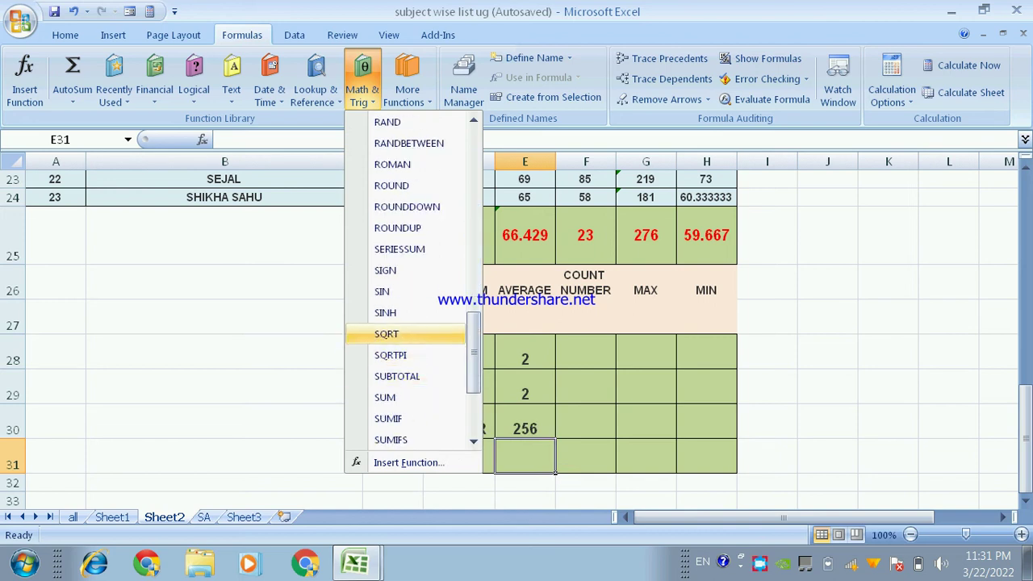
pyautogui.click(396, 333)
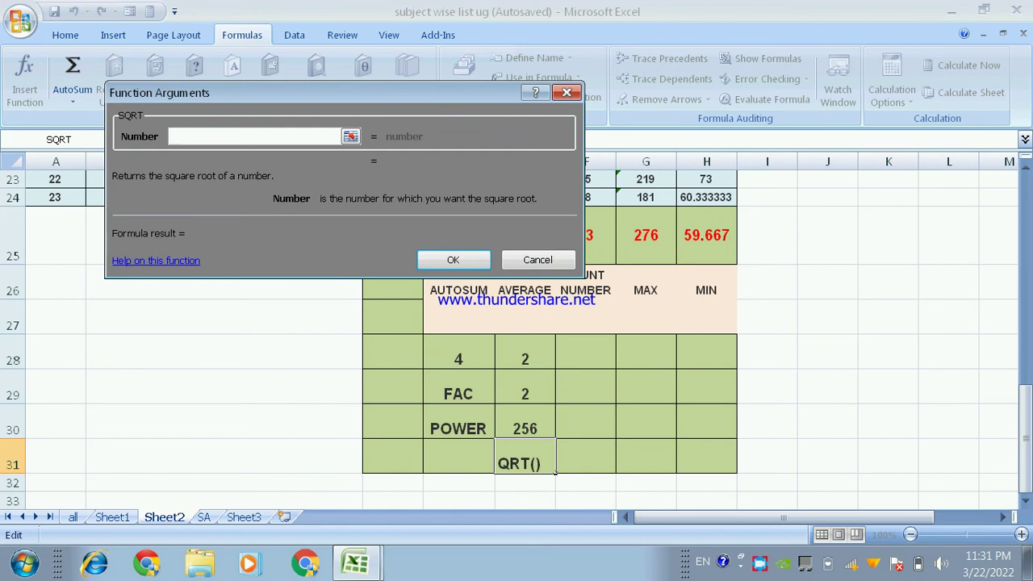
pyautogui.click(458, 351)
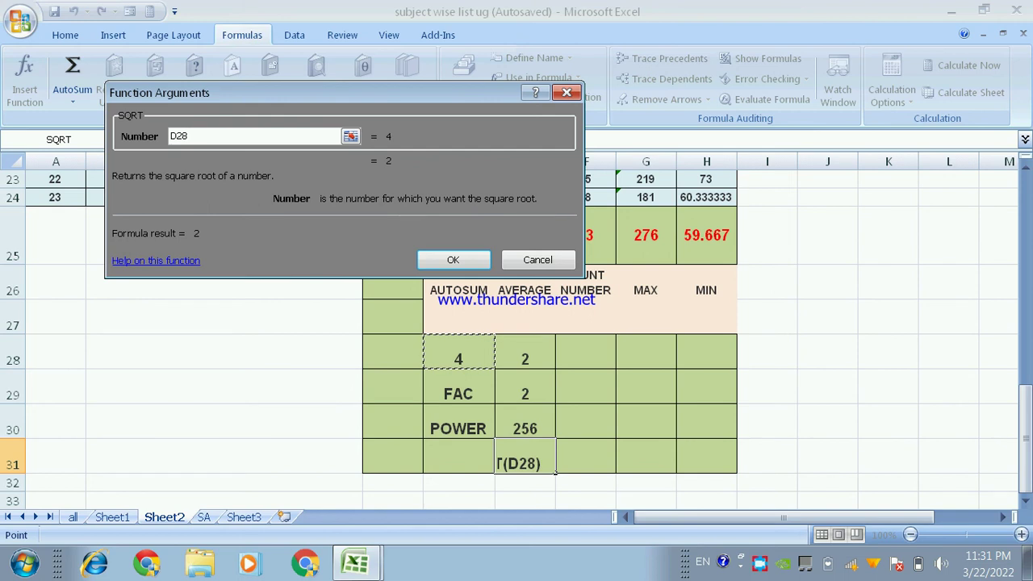
pyautogui.click(453, 259)
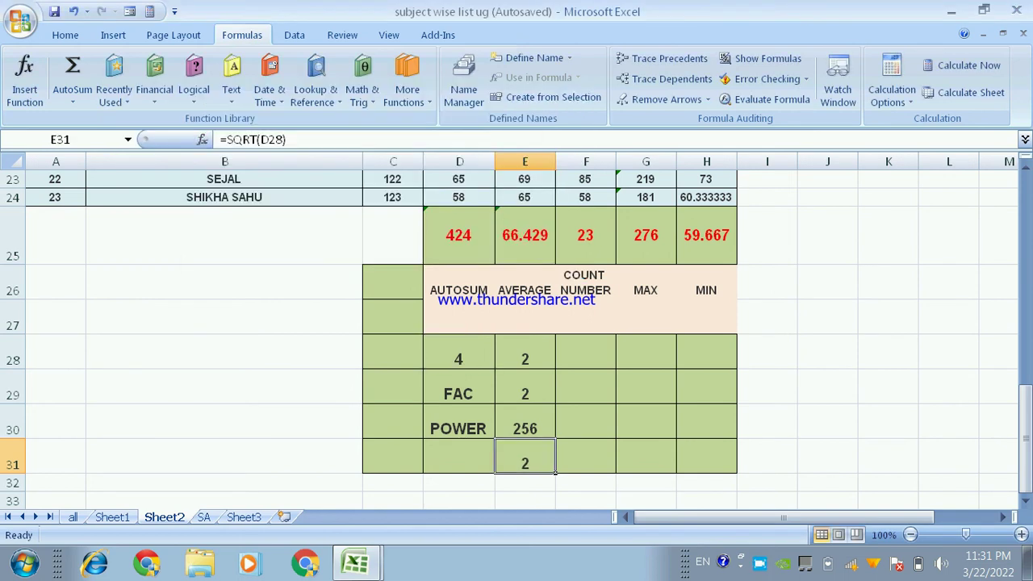
pyautogui.click(459, 352)
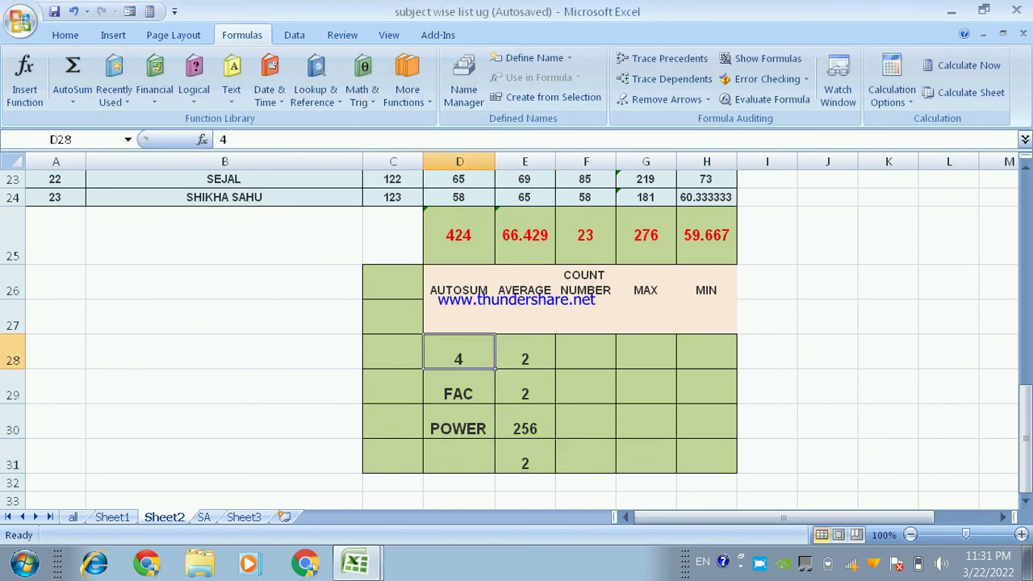
# Step: Change D28 to 8 and label row 31 SQRT in D31
pyautogui.write('8')
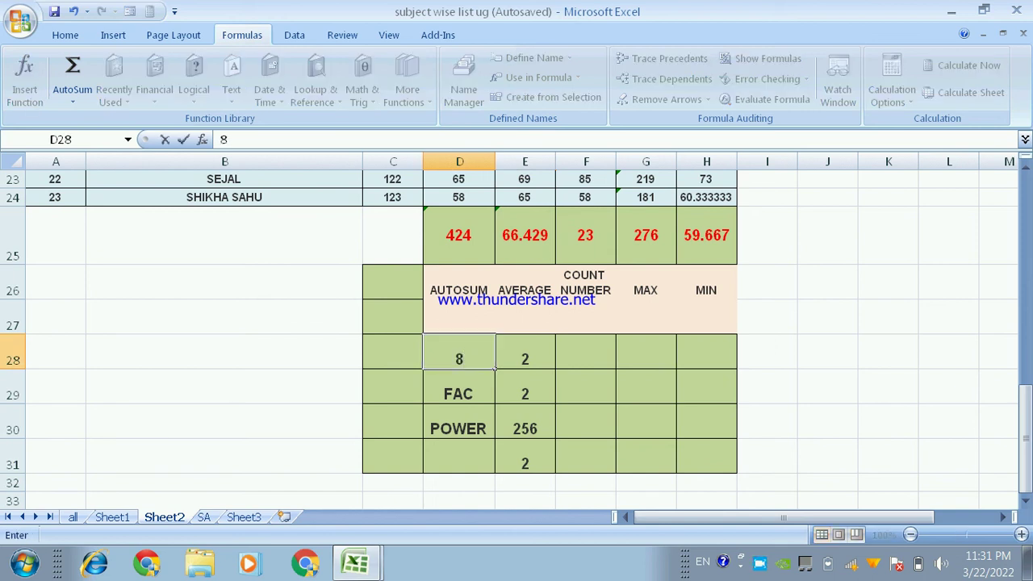
pyautogui.click(585, 386)
pyautogui.click(549, 466)
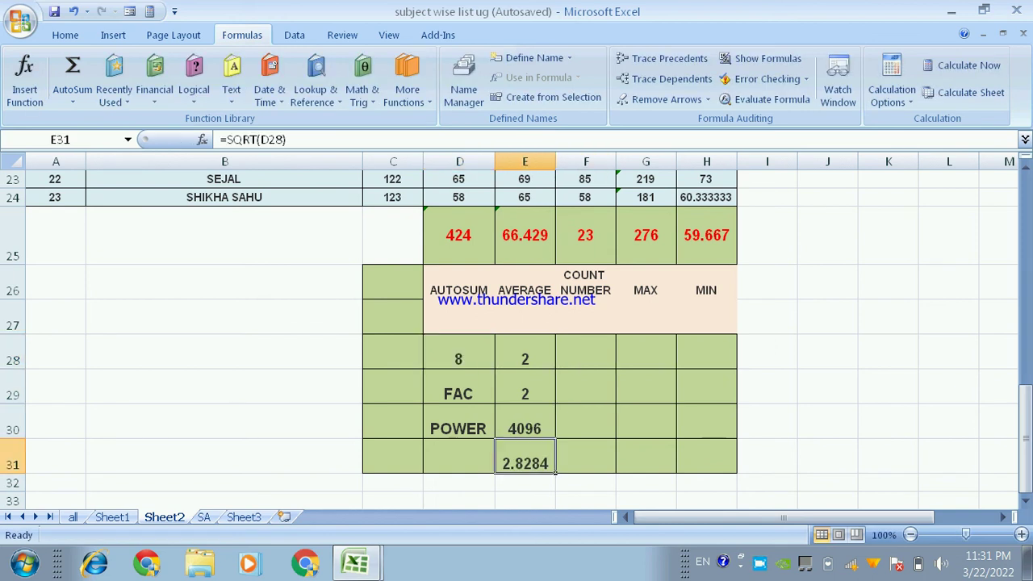
pyautogui.click(457, 458)
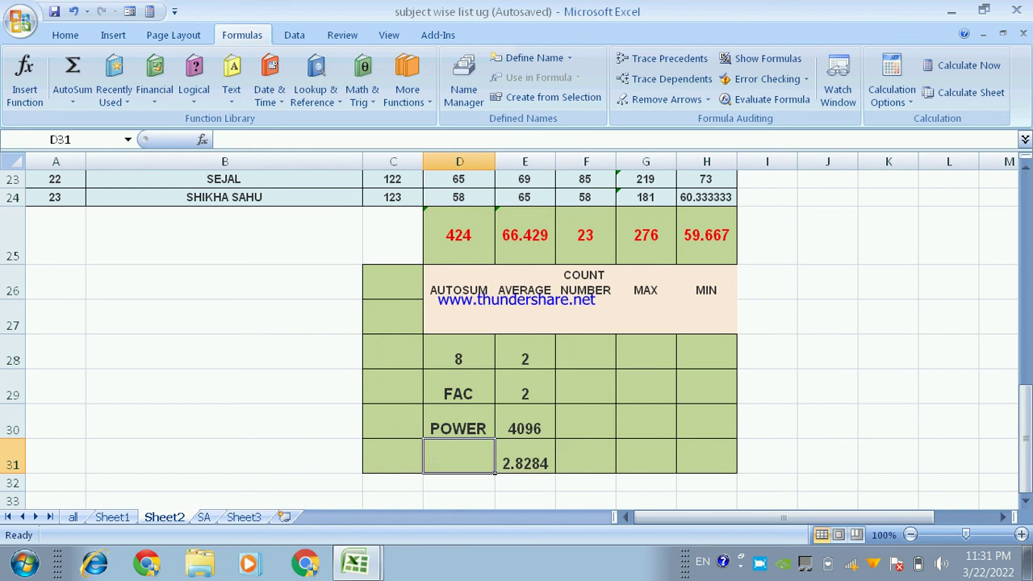
pyautogui.write('SQRT')
pyautogui.click(498, 478)
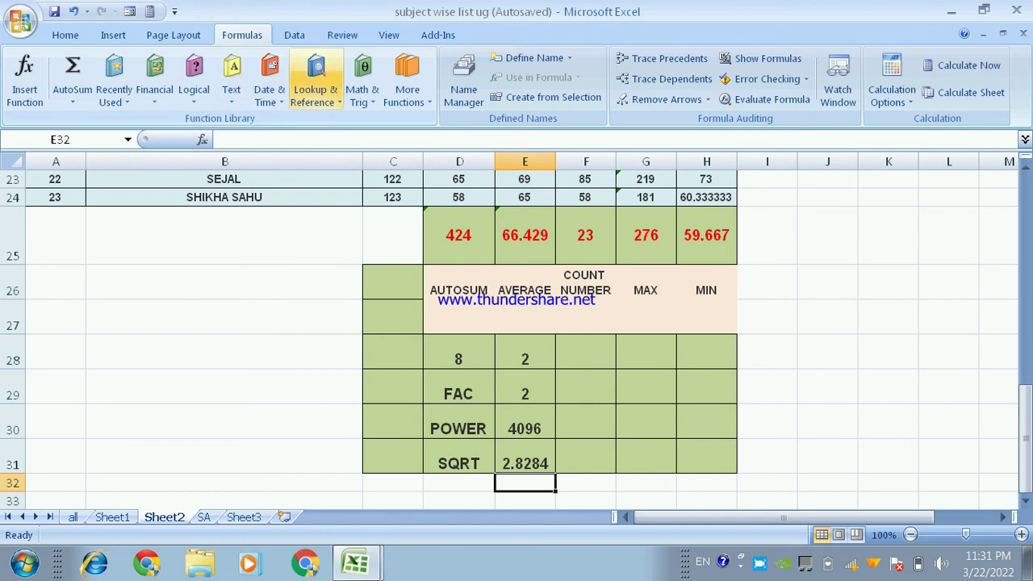
# Step: Insert =ROMAN(D28) in E32 so it shows VIII
pyautogui.click(362, 90)
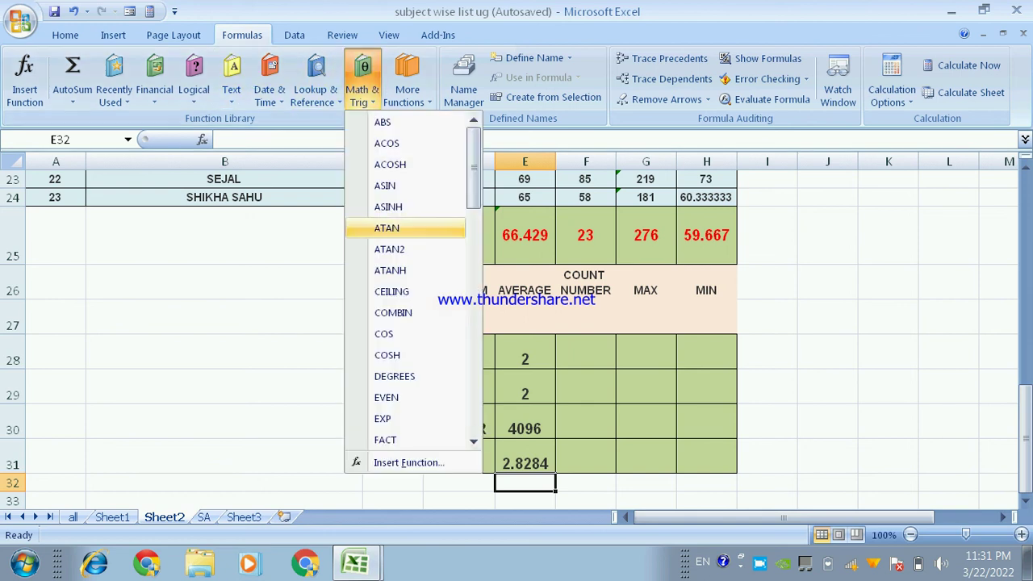
pyautogui.scroll(-2, 387, 228)
pyautogui.scroll(-5, 388, 228)
pyautogui.scroll(-4, 404, 396)
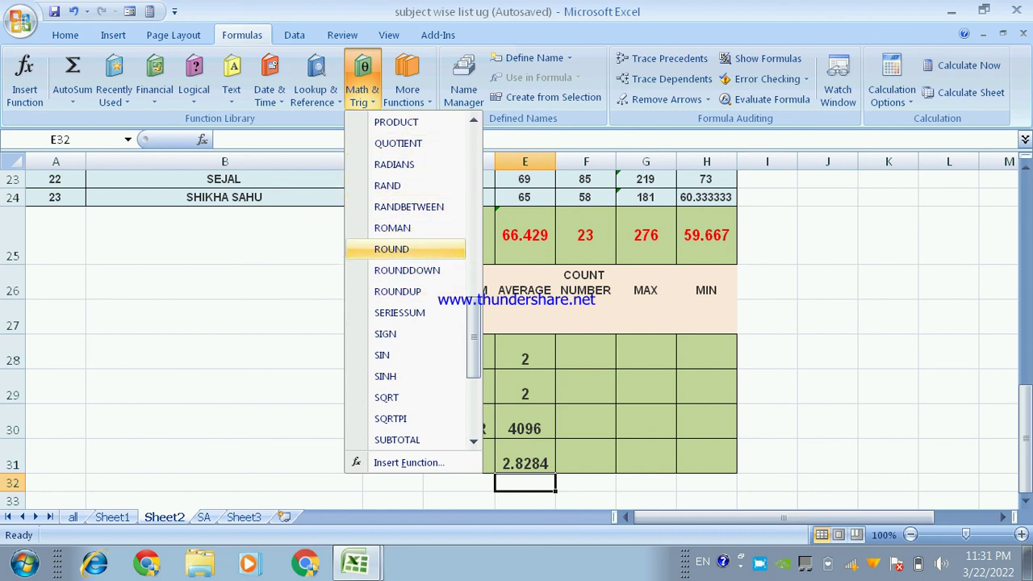
pyautogui.click(393, 228)
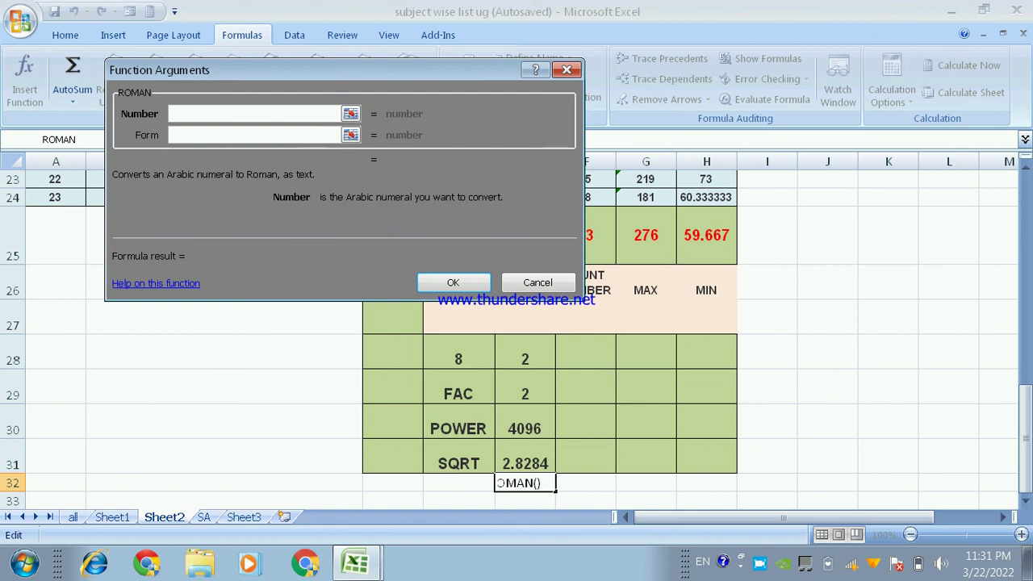
pyautogui.click(459, 352)
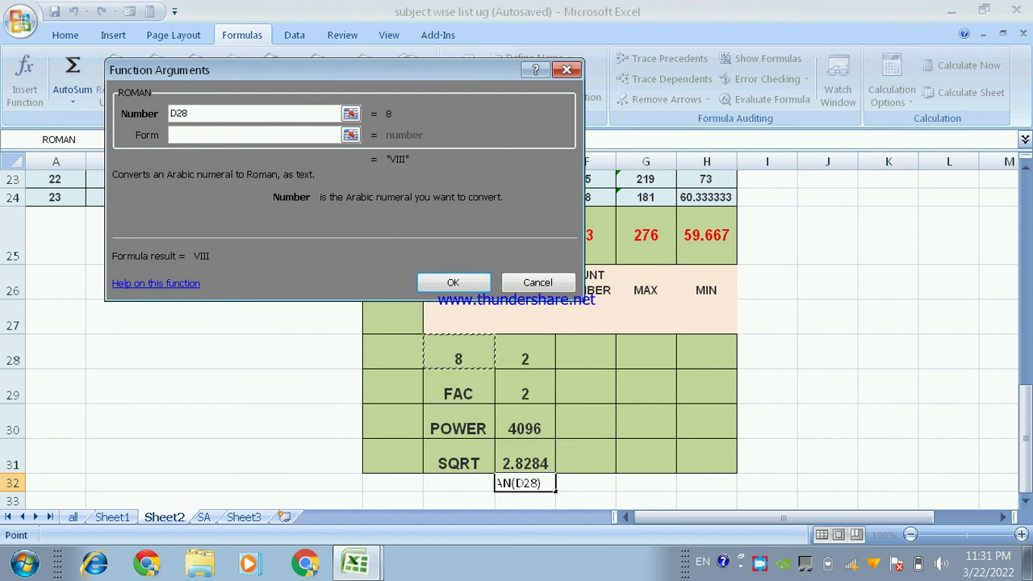
pyautogui.click(453, 282)
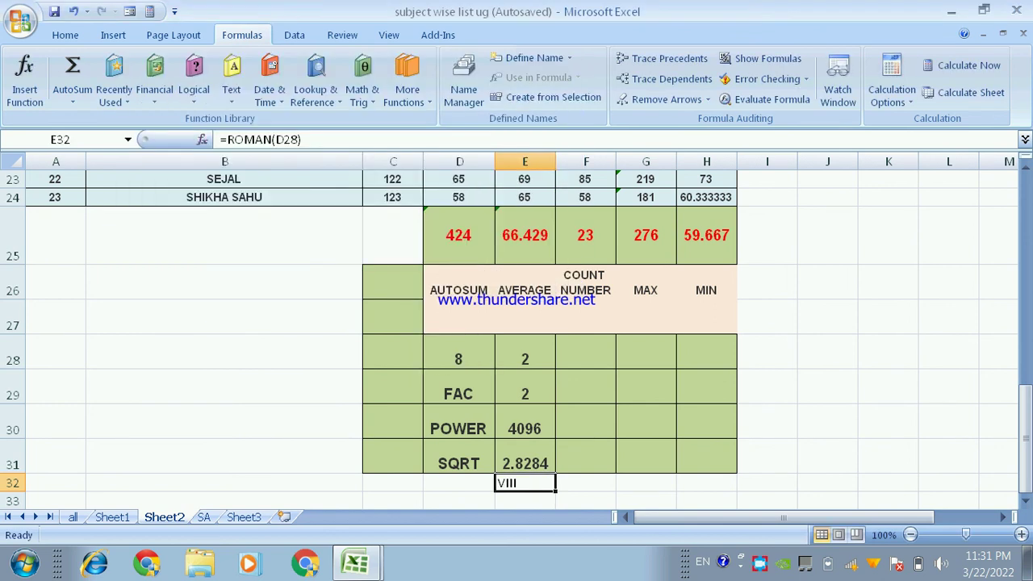
pyautogui.scroll(-2, 517, 339)
pyautogui.click(525, 264)
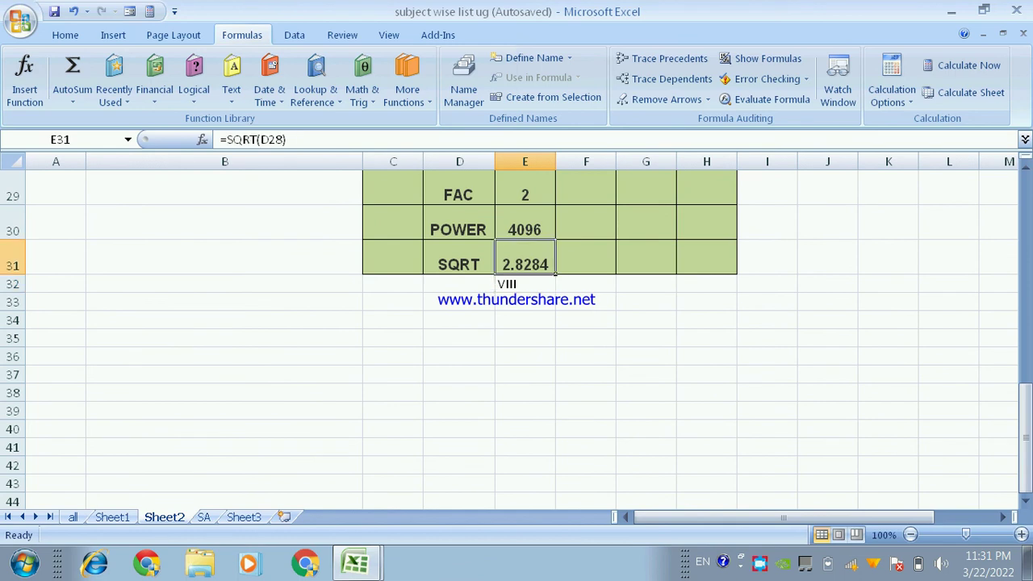
pyautogui.click(65, 35)
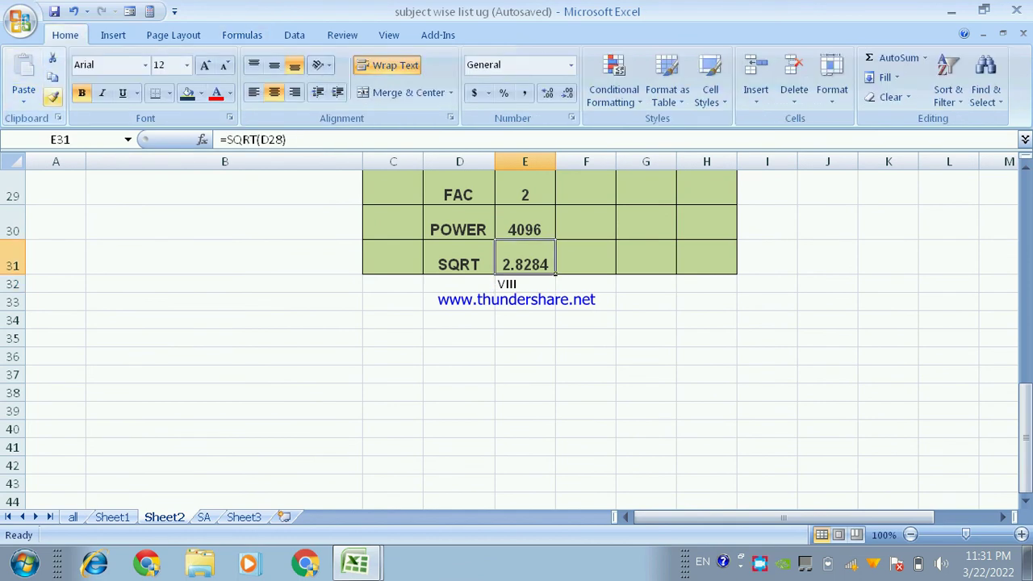
# Step: Copy E31's formatting onto E32 with Format Painter and make row 32 taller
pyautogui.click(52, 96)
pyautogui.click(533, 284)
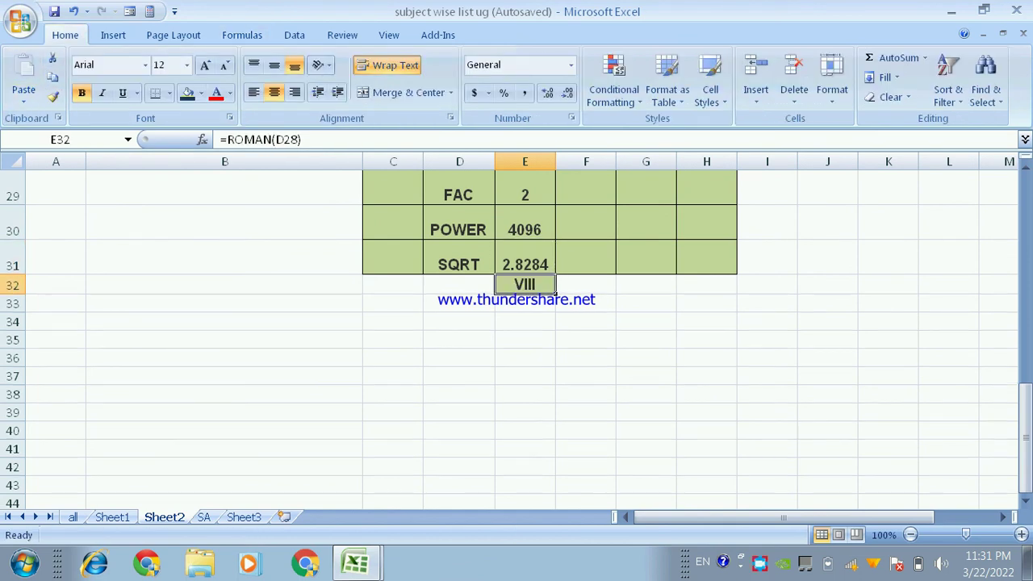
pyautogui.moveTo(13, 294); pyautogui.dragTo(12, 322)
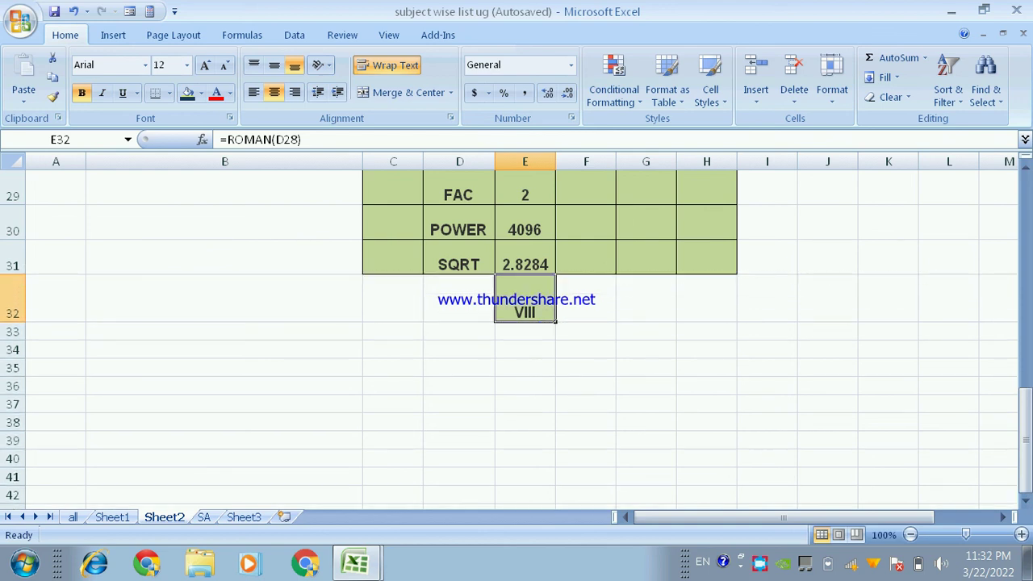
# Step: Change D28 to 80 so the results recalculate
pyautogui.scroll(1, 517, 323)
pyautogui.click(458, 257)
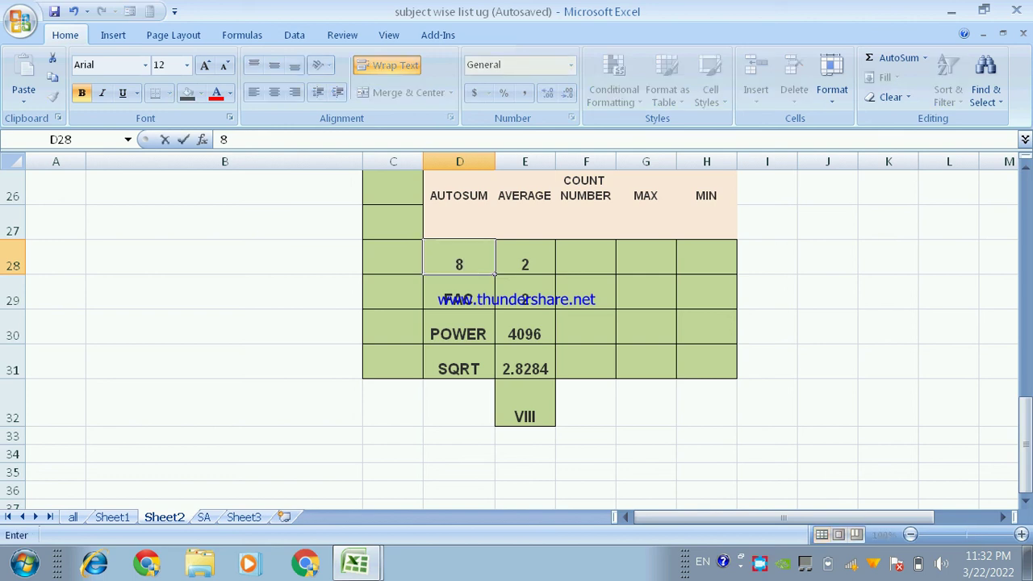
pyautogui.click(458, 291)
pyautogui.click(459, 257)
pyautogui.write('80')
pyautogui.press('Return')
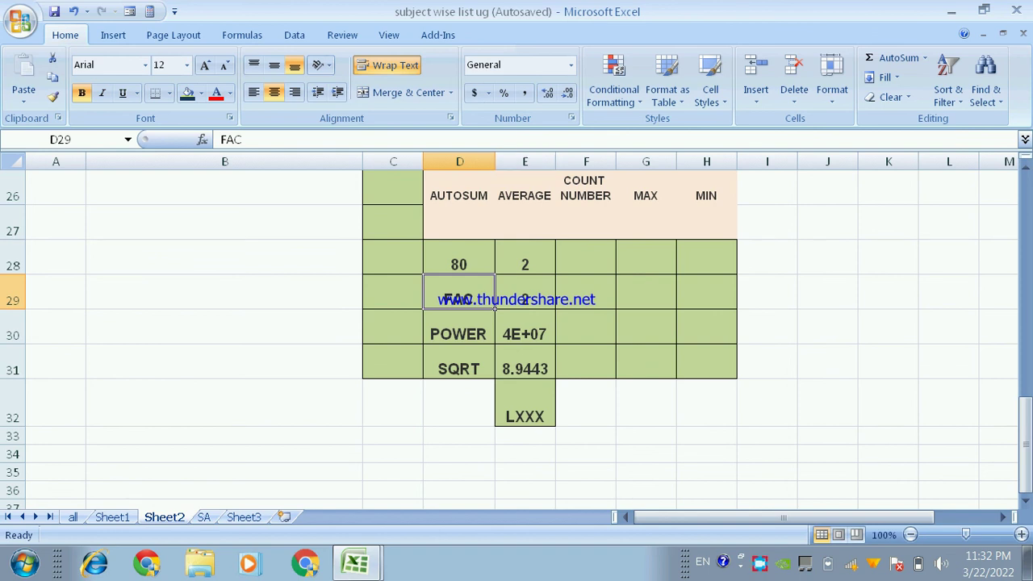
# Step: Widen column E and label row 32 ROMAN in D32
pyautogui.moveTo(556, 161); pyautogui.dragTo(599, 162)
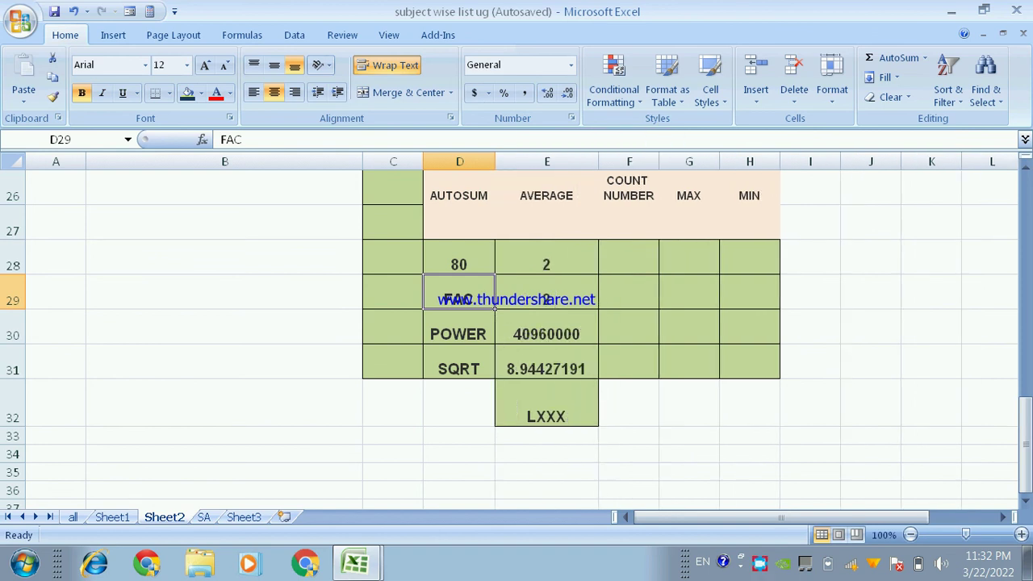
pyautogui.click(458, 257)
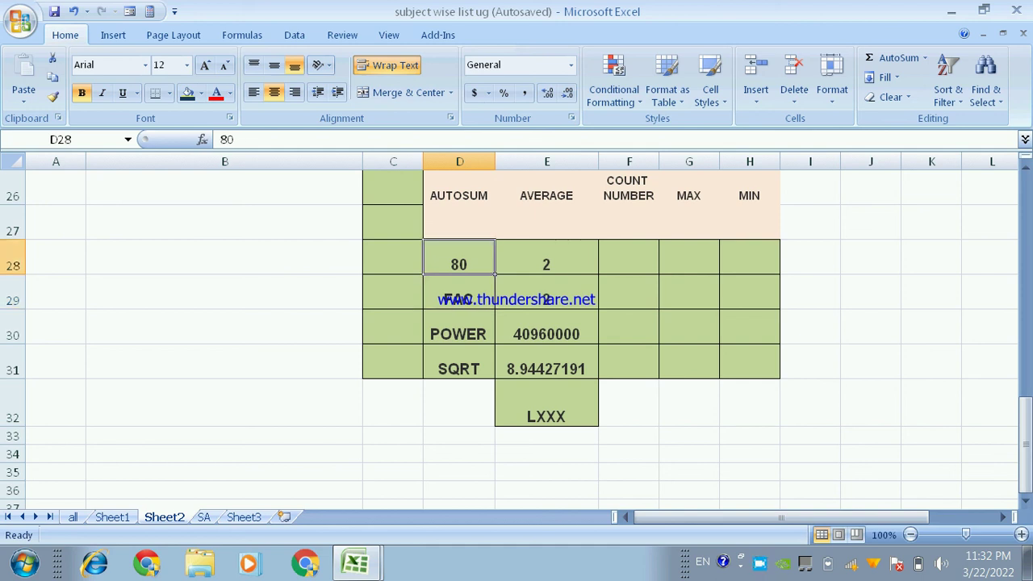
pyautogui.click(547, 436)
pyautogui.click(458, 402)
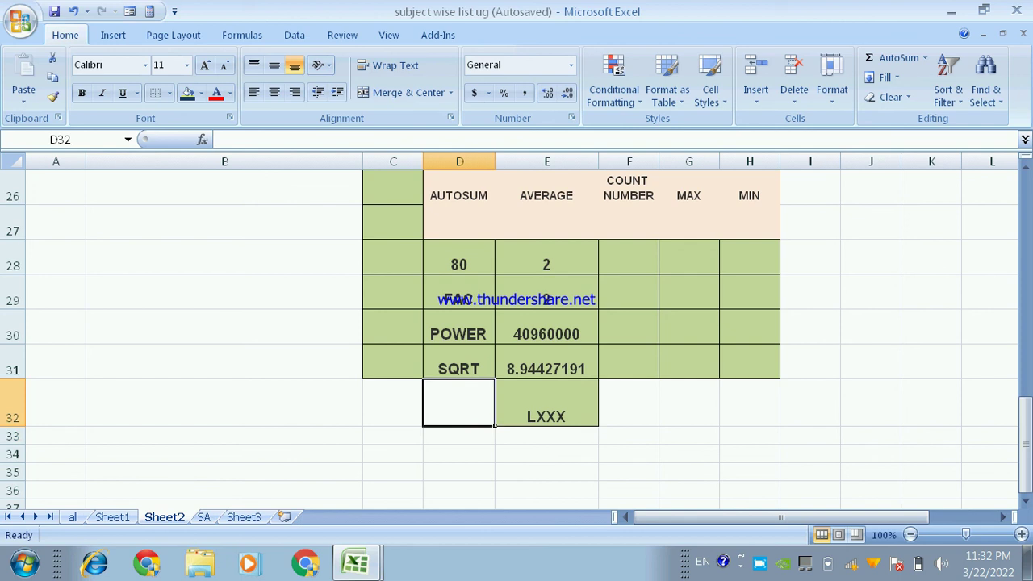
pyautogui.write('ROMAN')
pyautogui.click(458, 454)
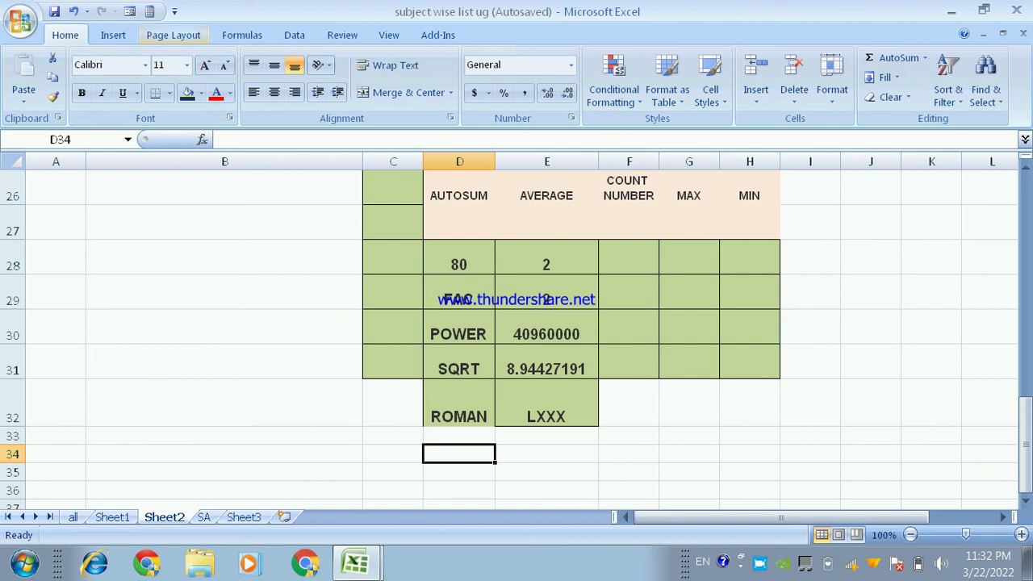
pyautogui.click(243, 34)
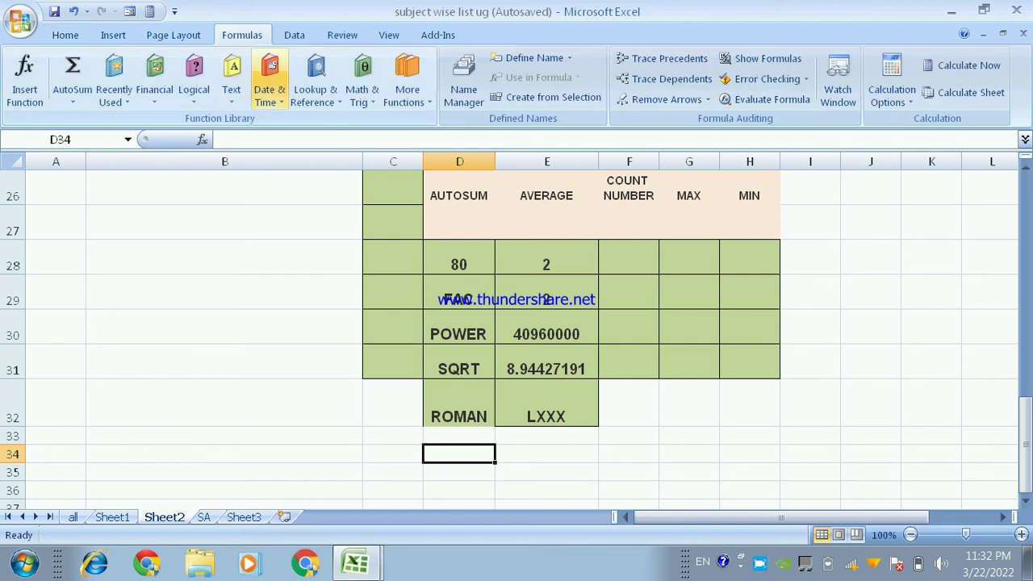
pyautogui.click(362, 89)
pyautogui.scroll(-7, 404, 315)
pyautogui.scroll(-3, 403, 372)
pyautogui.scroll(-3, 403, 371)
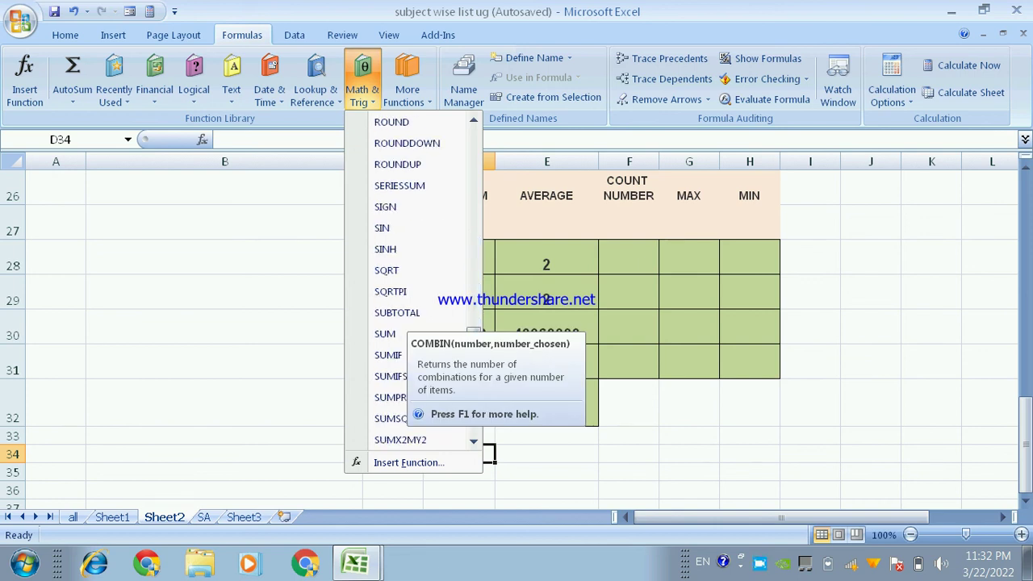
pyautogui.scroll(-2, 404, 371)
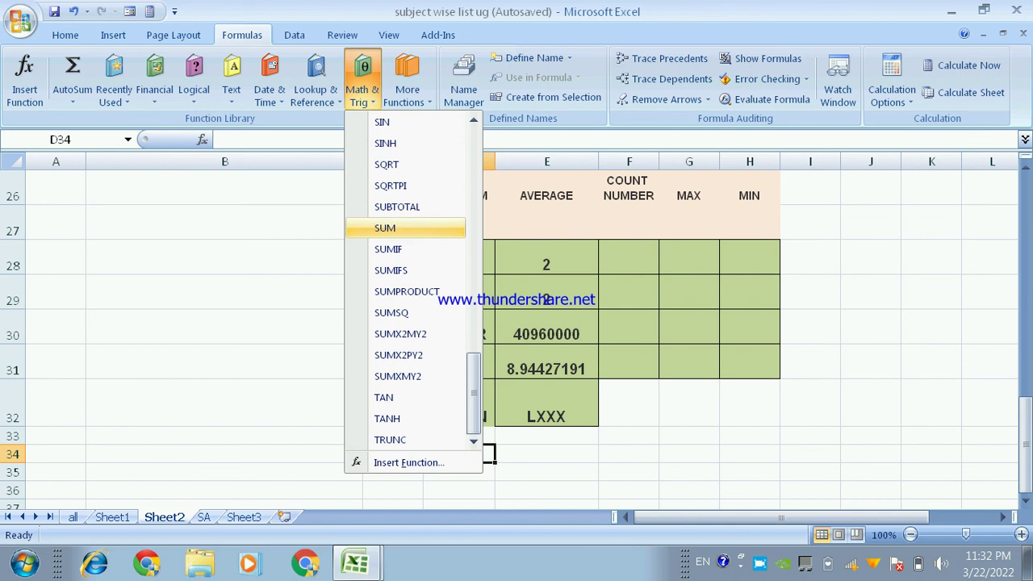
pyautogui.click(385, 228)
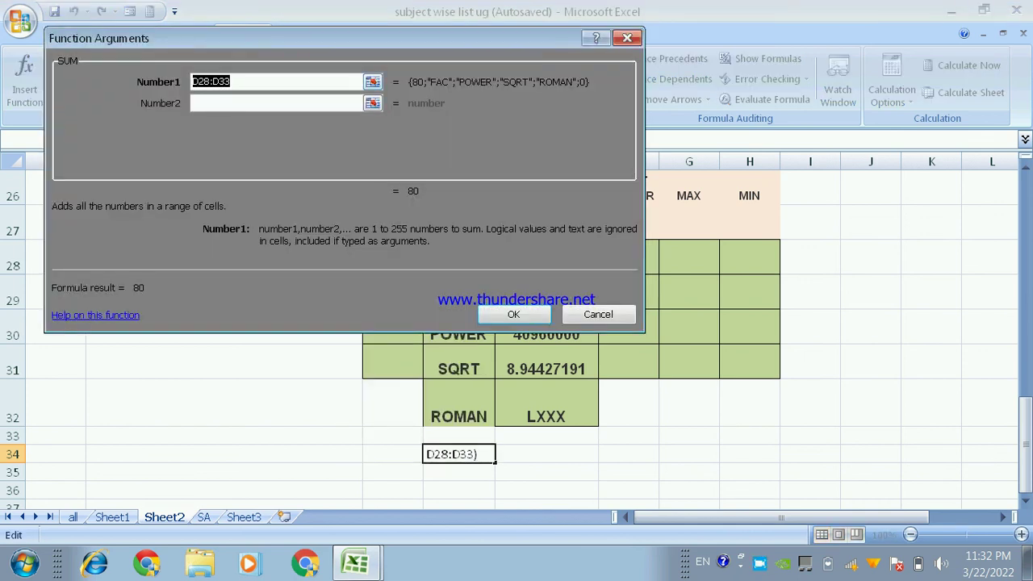
pyautogui.press('Escape')
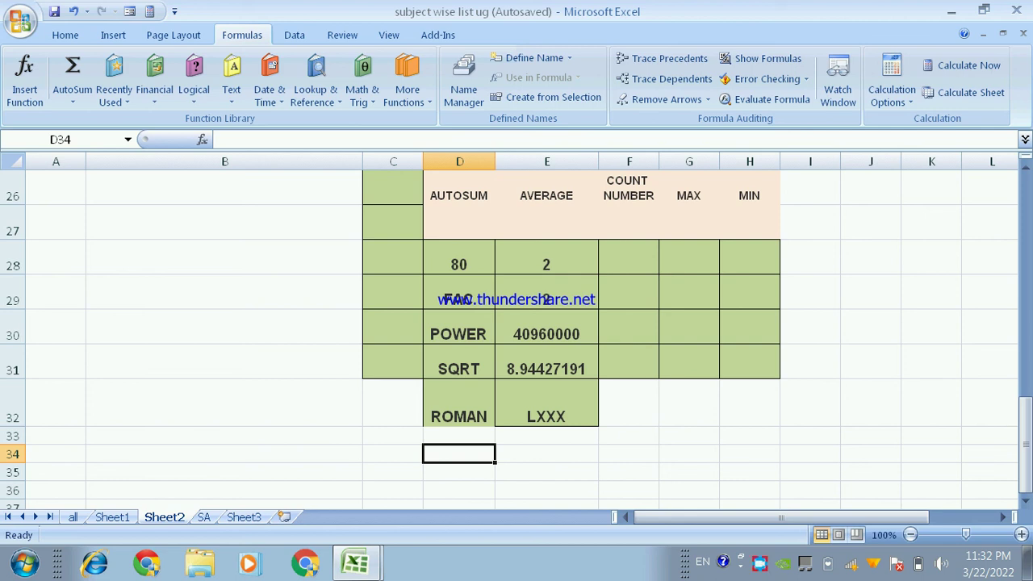
pyautogui.scroll(2, 516, 339)
pyautogui.scroll(-1, 517, 339)
pyautogui.scroll(-1, 516, 339)
pyautogui.scroll(1, 517, 339)
pyautogui.scroll(-1, 516, 339)
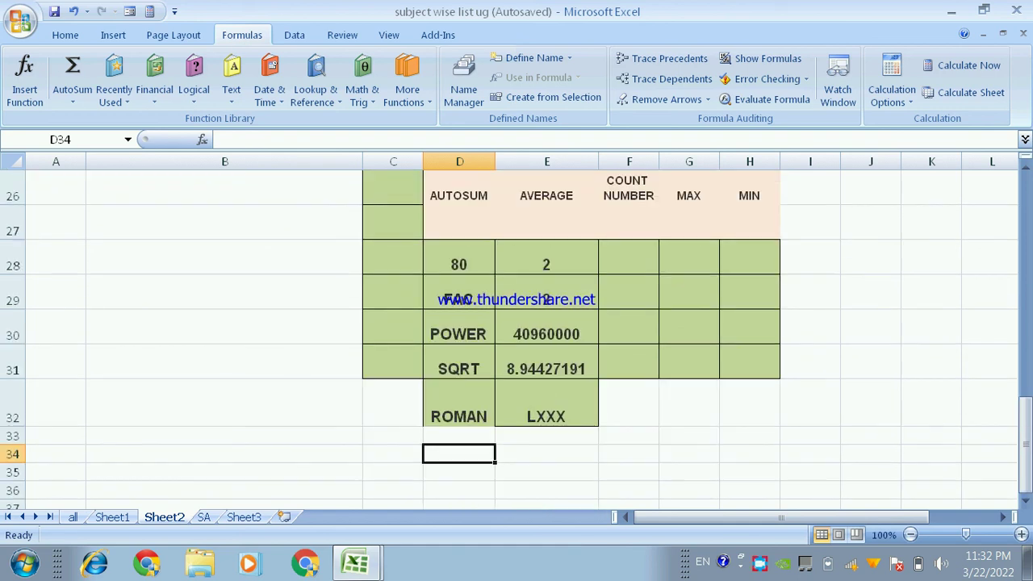